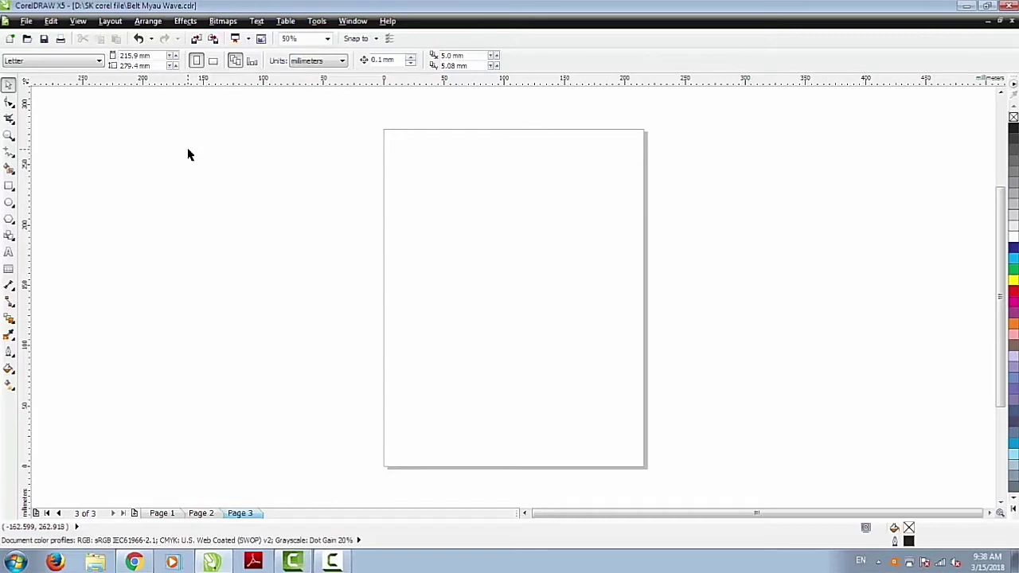
- Draw a rectangle about 134 × 69 mm with 1.15 mm round corners on the page and inspect its upper-right corner
left_click(9, 187)
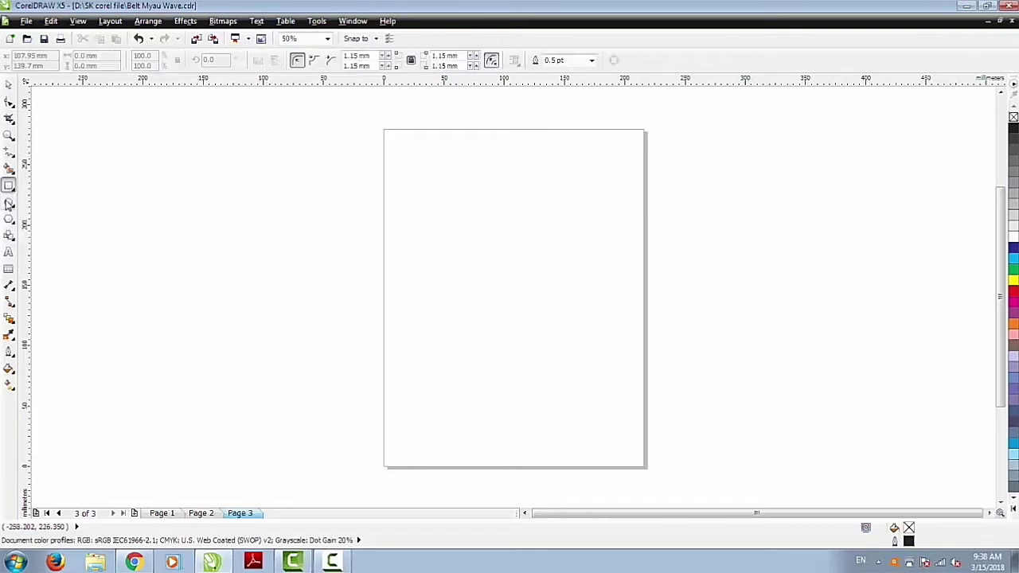
left_click_drag(421, 194, 587, 279)
scroll(593, 193, "up", 1)
scroll(594, 193, "up", 3)
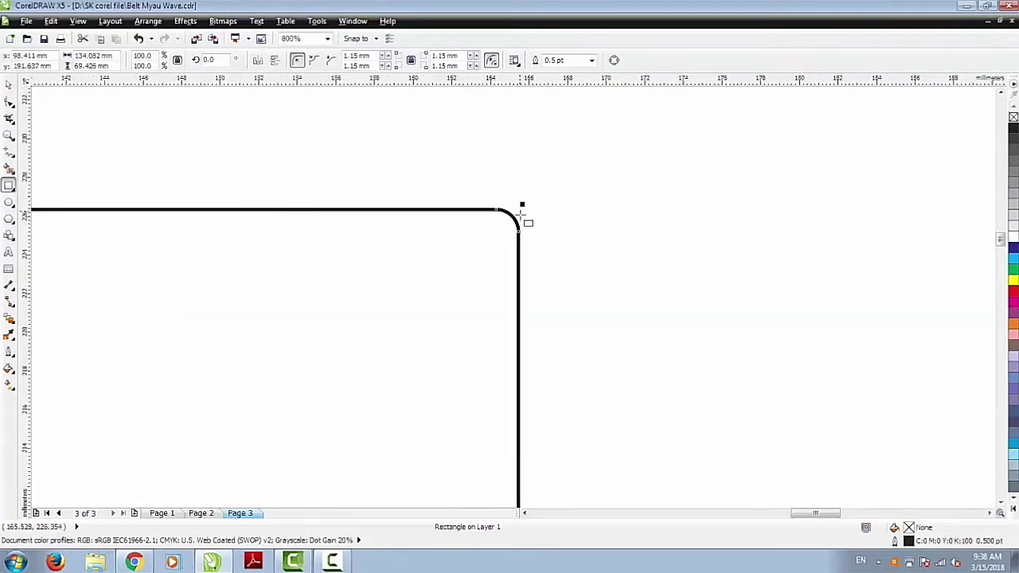
scroll(539, 205, "down", 1)
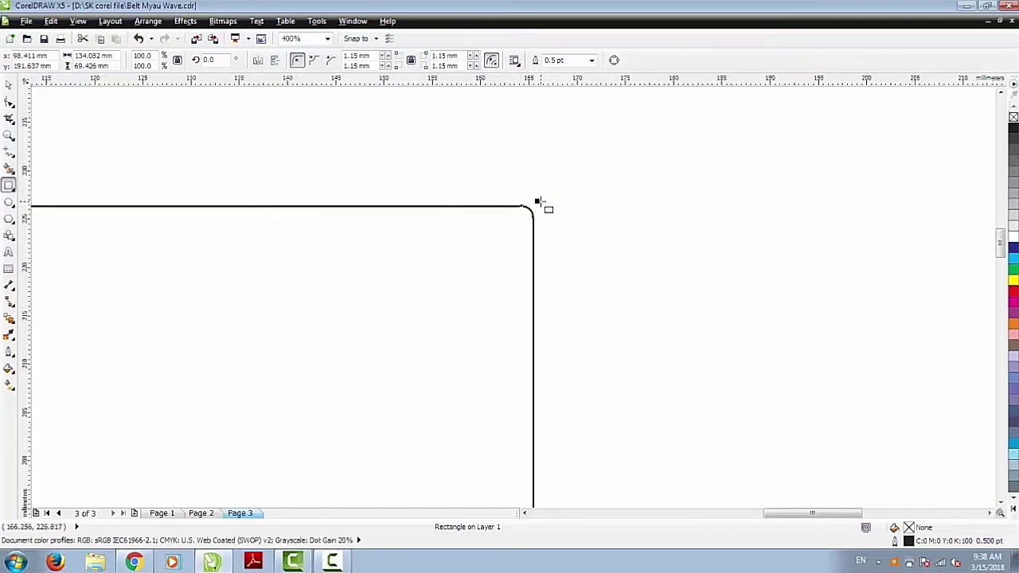
scroll(538, 205, "down", 1)
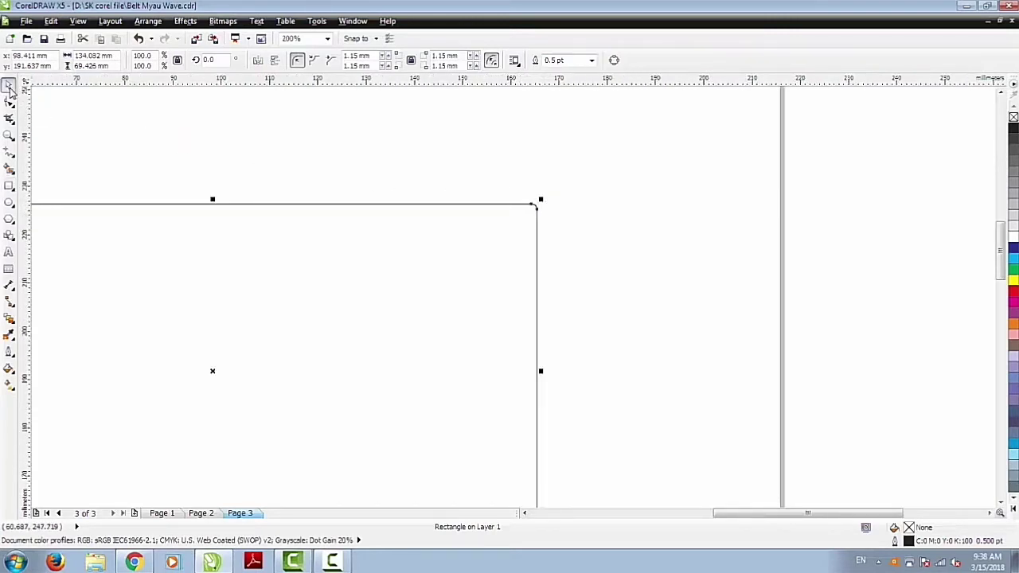
left_click(333, 155)
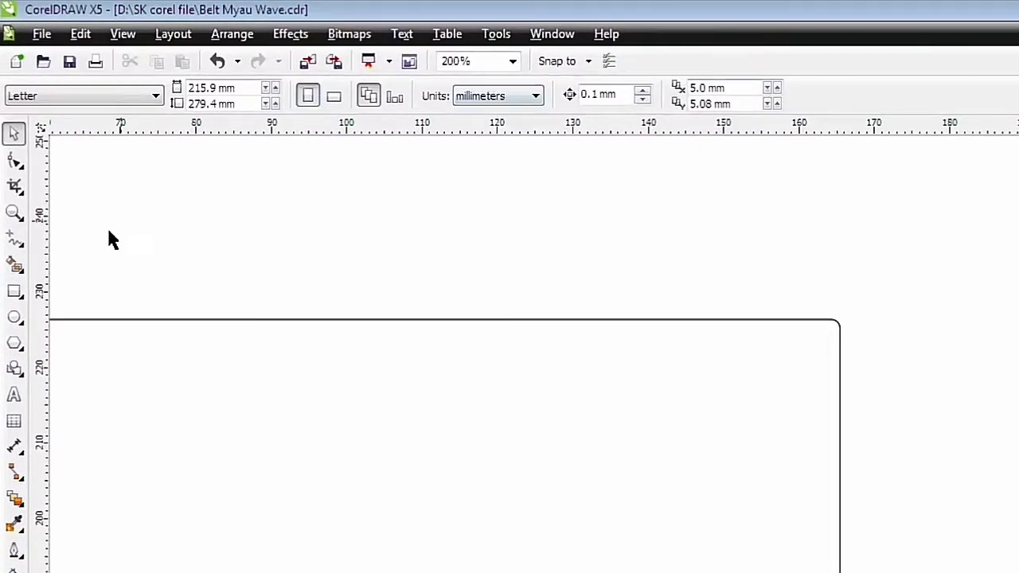
- Set the Rectangle tool's default corner radius to 2 mm for all four corners
left_click(15, 291)
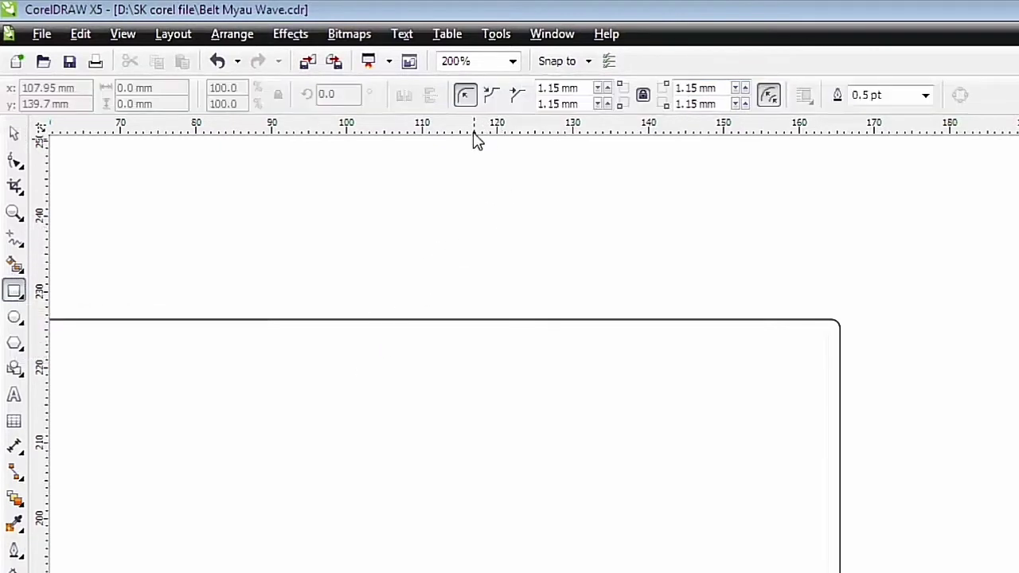
scroll(489, 102, "up", 2)
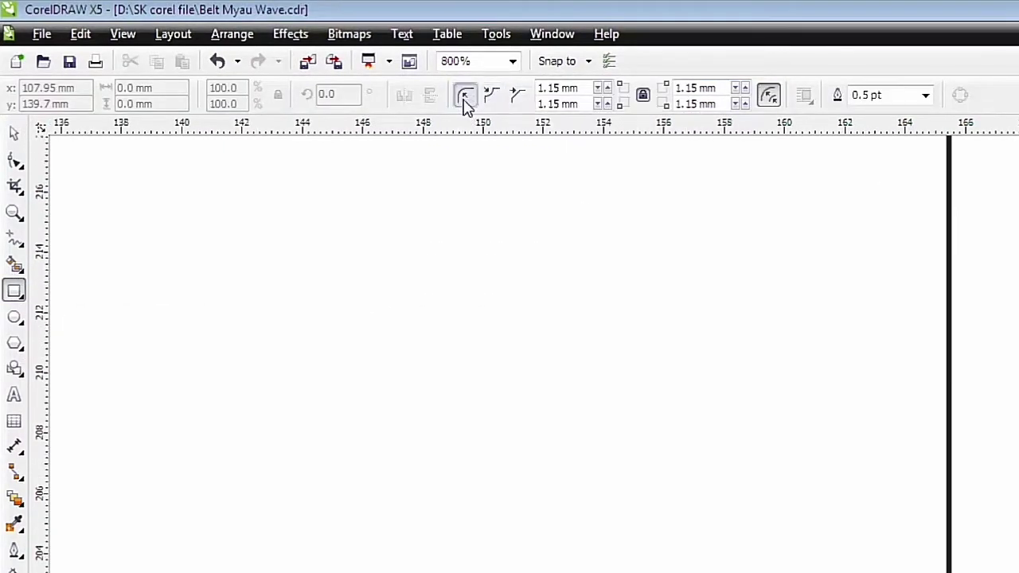
scroll(466, 106, "down", 2)
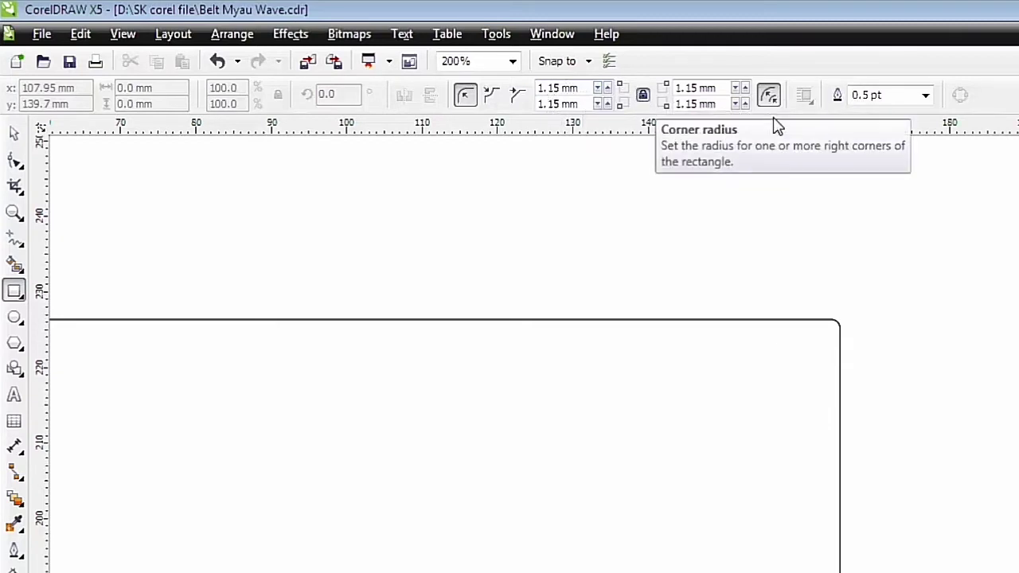
left_click(770, 95)
key("F3")
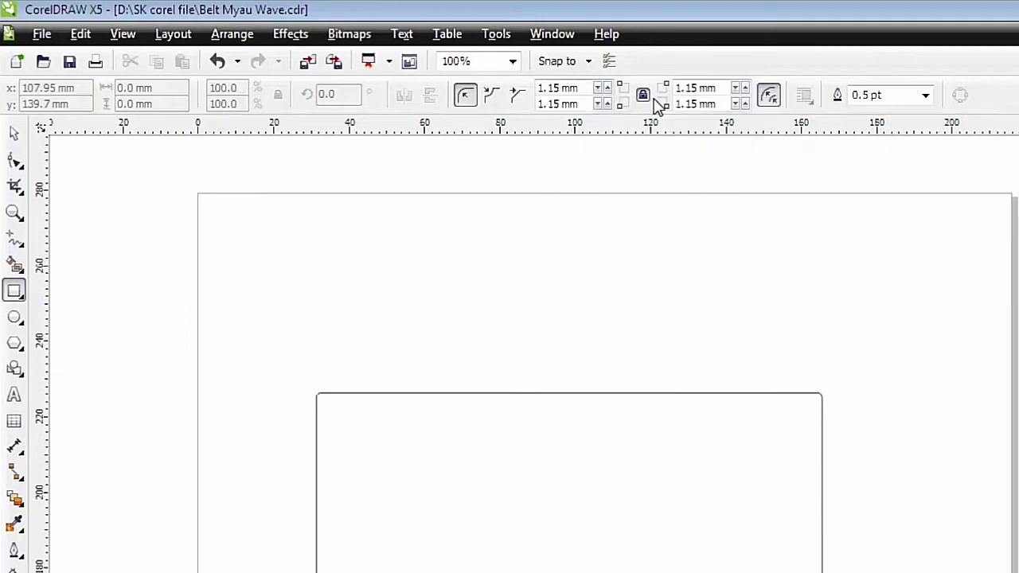
left_click(557, 89)
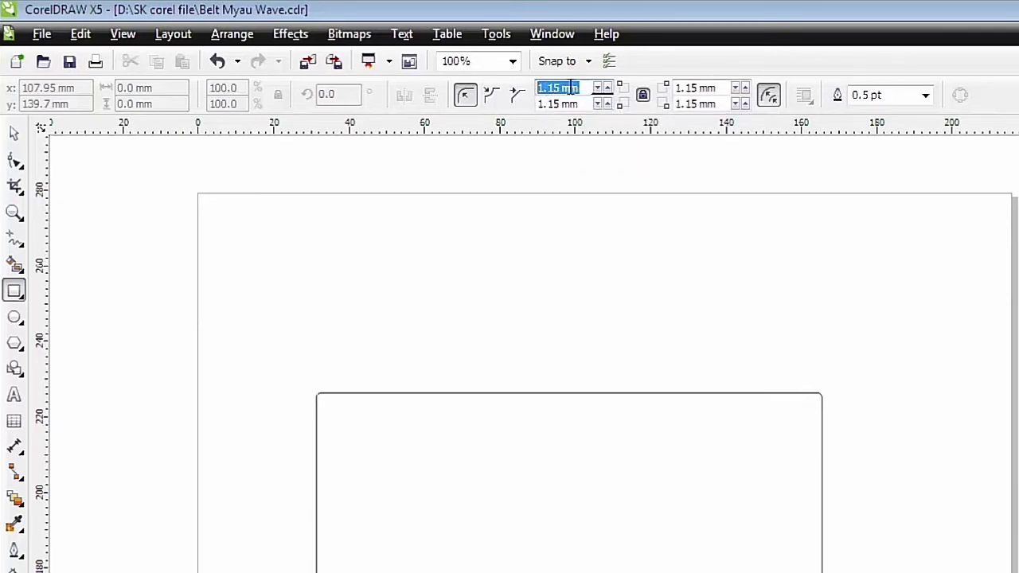
type("2")
key("Return")
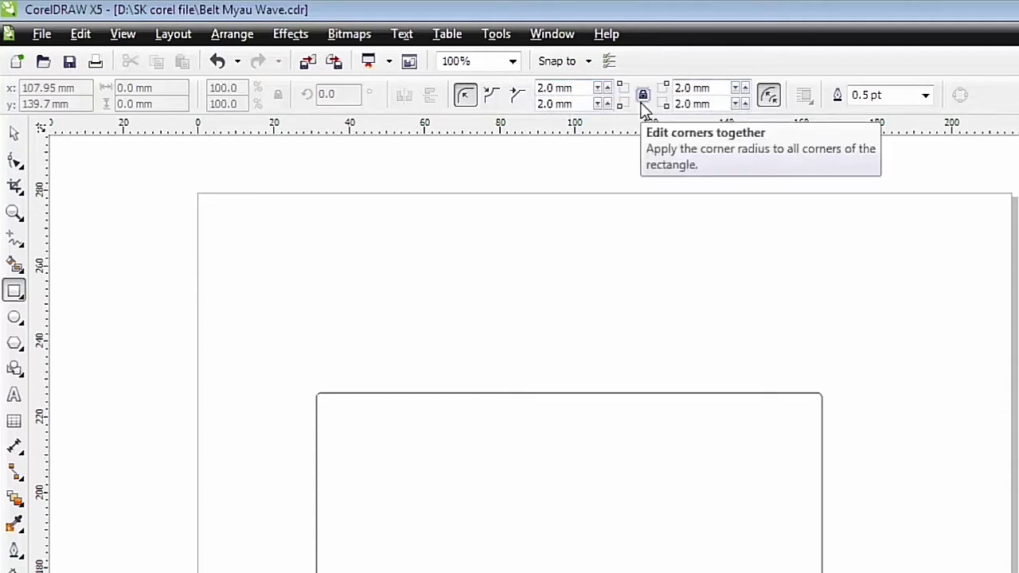
- Draw a rounded rectangle about 74 × 33 mm above the large one and inspect its corner
left_click_drag(546, 224, 823, 349)
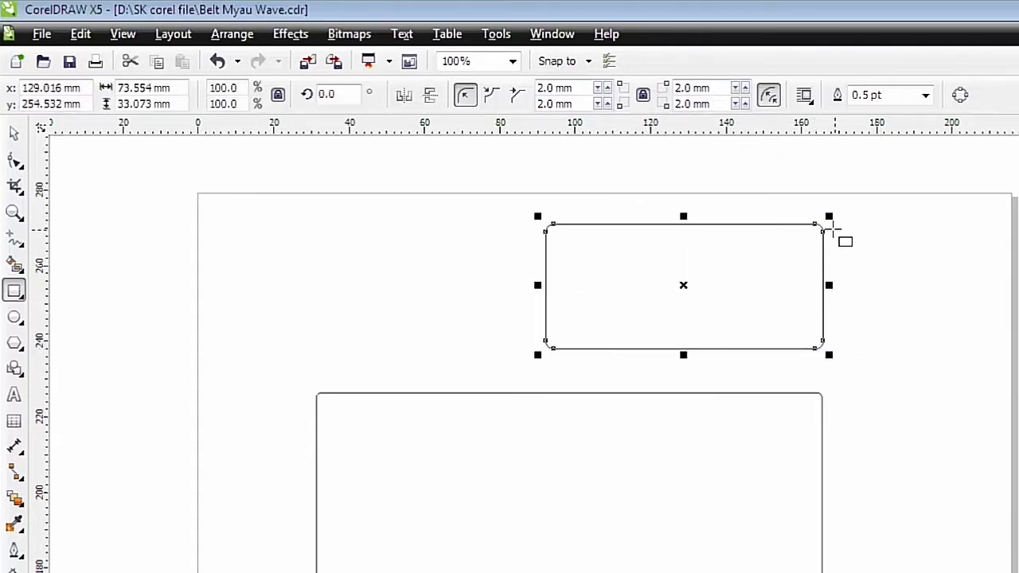
scroll(828, 227, "up", 1)
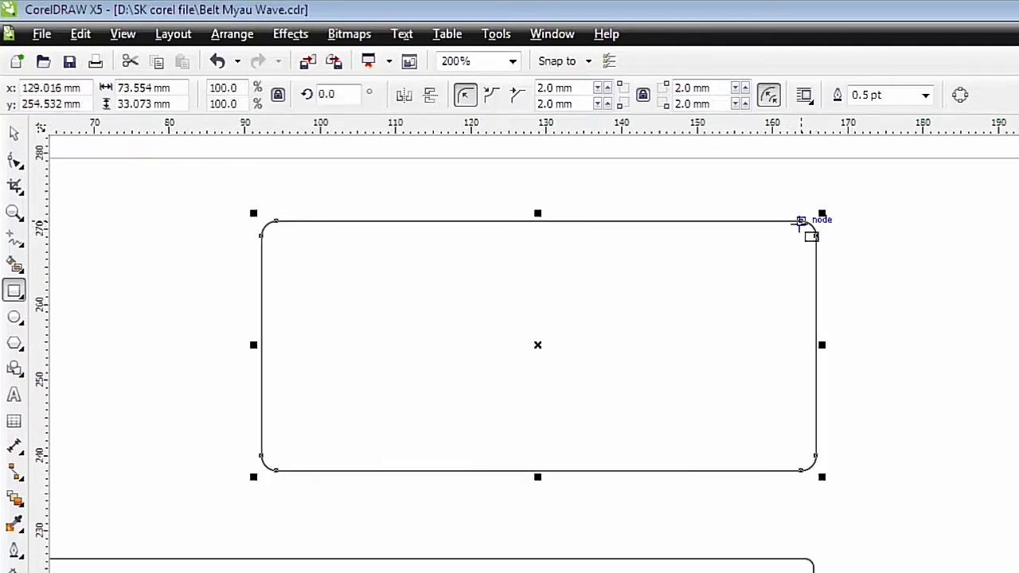
scroll(800, 220, "down", 1)
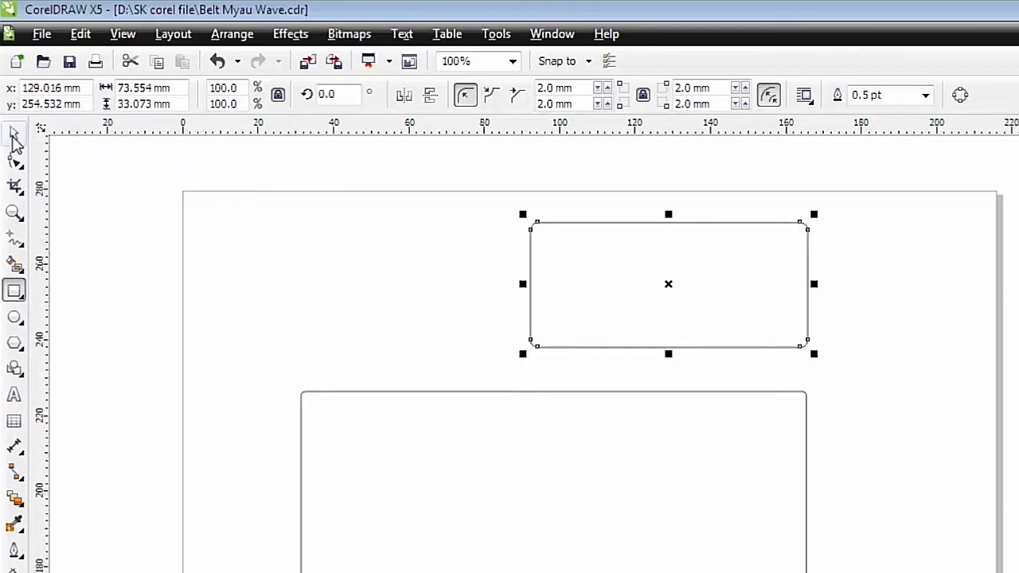
- Delete both rectangles from the page
left_click(14, 134)
left_click_drag(199, 190, 1011, 570)
key("Delete")
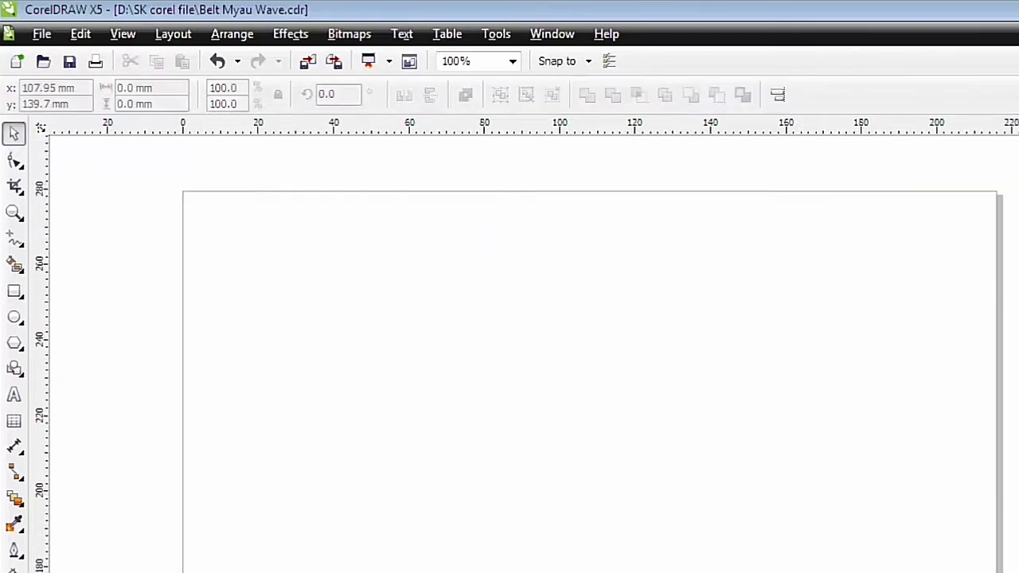
- Draw a rectangle about 33 × 24 mm with 2 mm round corners and a smaller one about 13 × 8 mm beside it
left_click(15, 292)
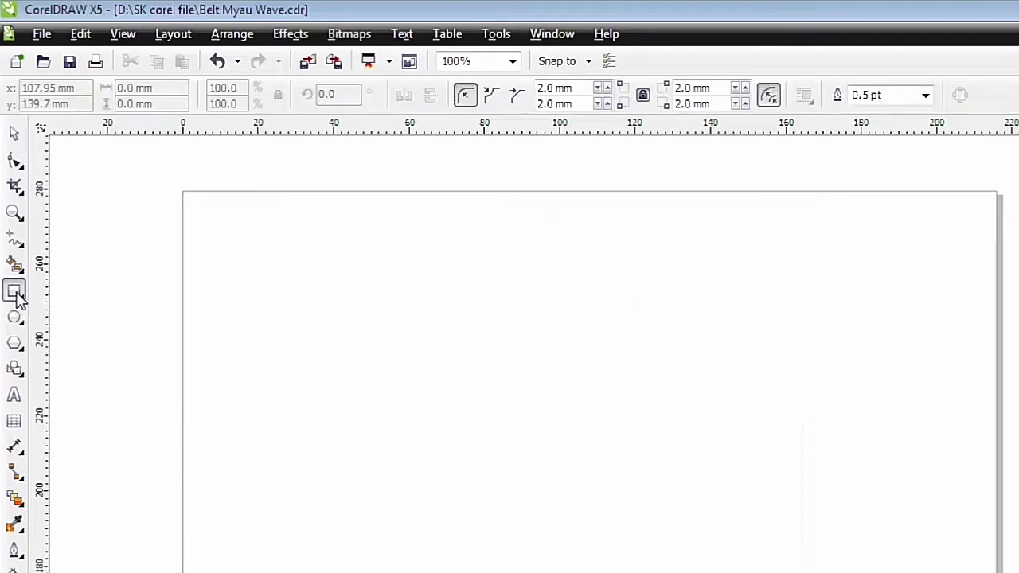
left_click_drag(461, 270, 587, 359)
scroll(480, 230, "up", 1)
scroll(492, 260, "up", 1)
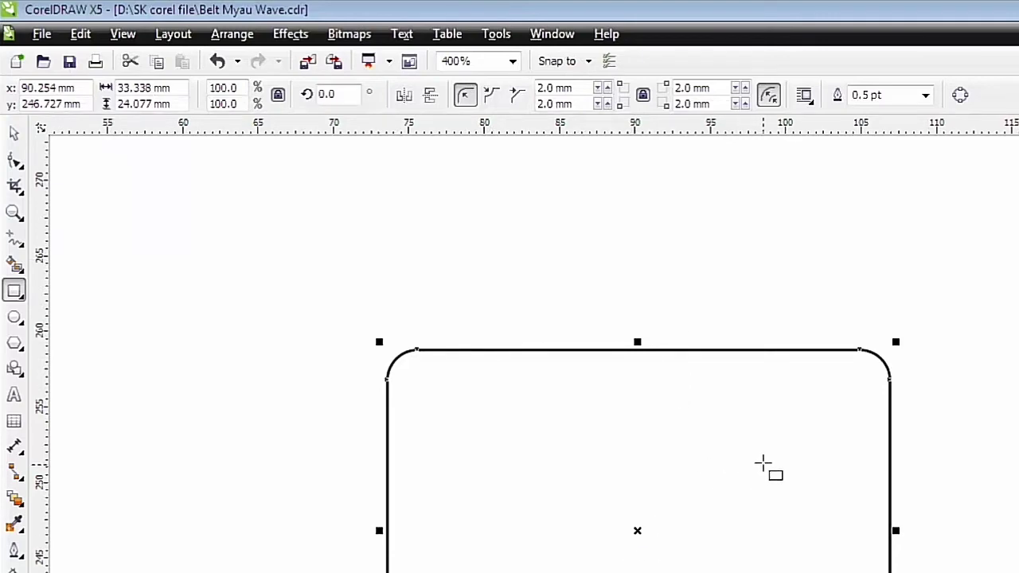
left_click_drag(969, 487, 1018, 572)
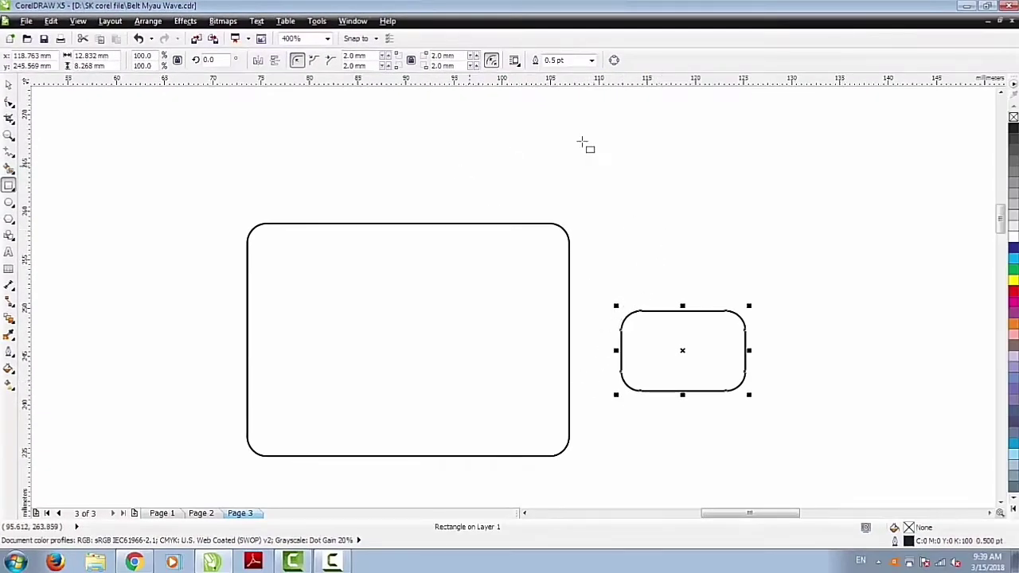
- Set the default corner radius to 0 mm and draw a sharp-cornered rectangle about 15 × 7 mm above the small rounded one
left_click(702, 176)
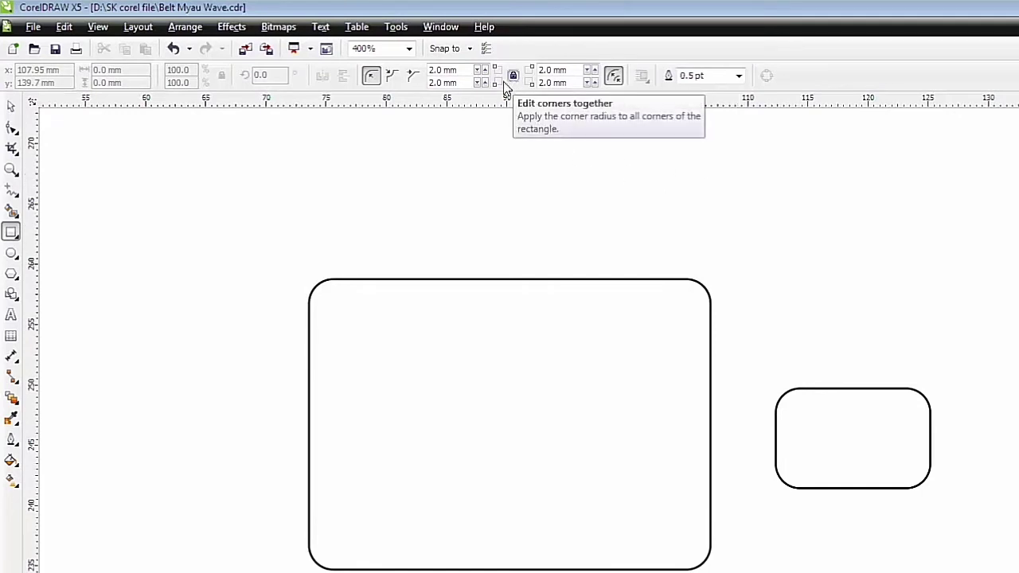
left_click(446, 69)
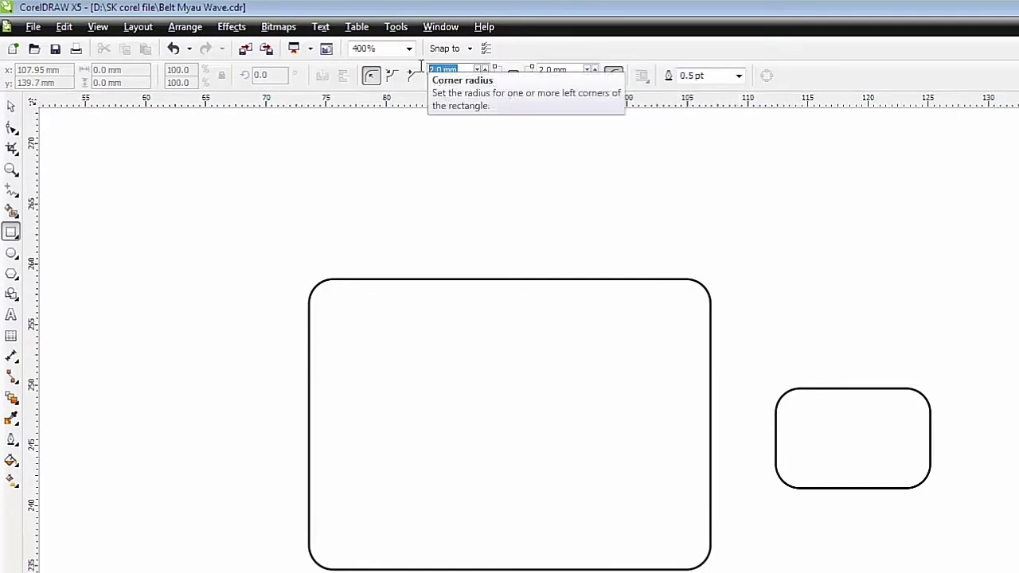
type("00")
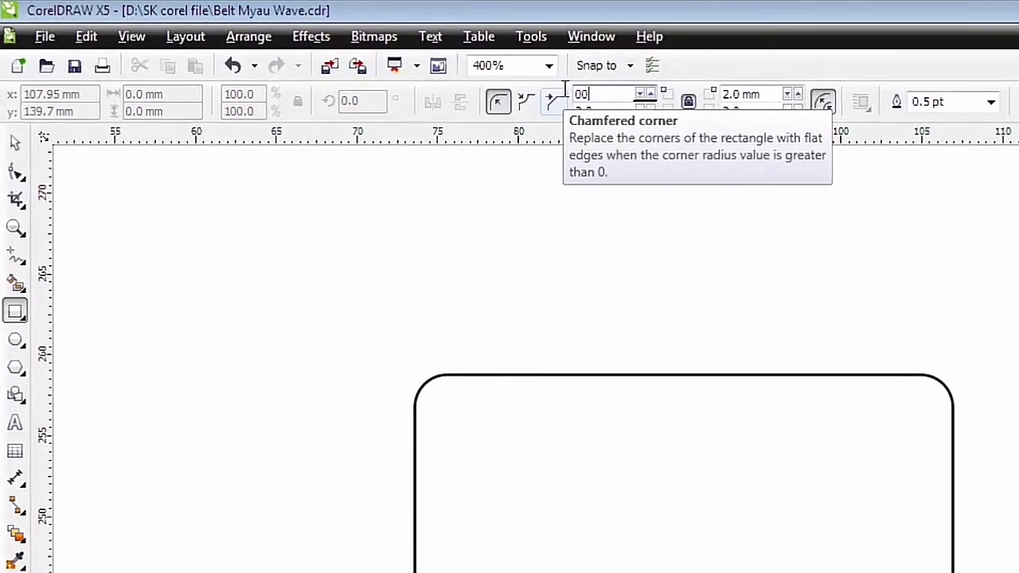
key("Return")
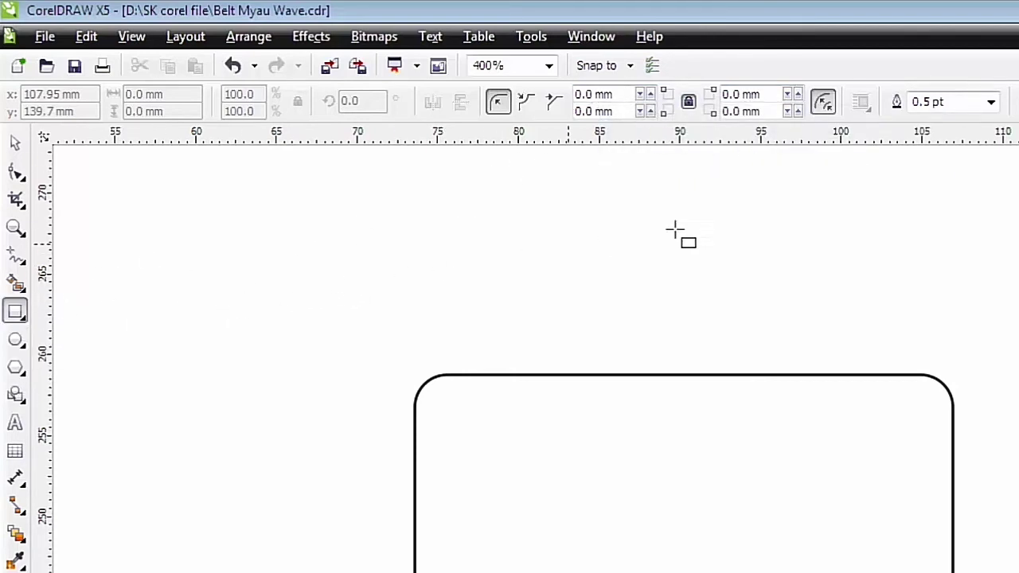
mouse_move(999, 208)
left_mouse_down()
mouse_move(1018, 260)
mouse_move(1018, 316)
left_mouse_up()
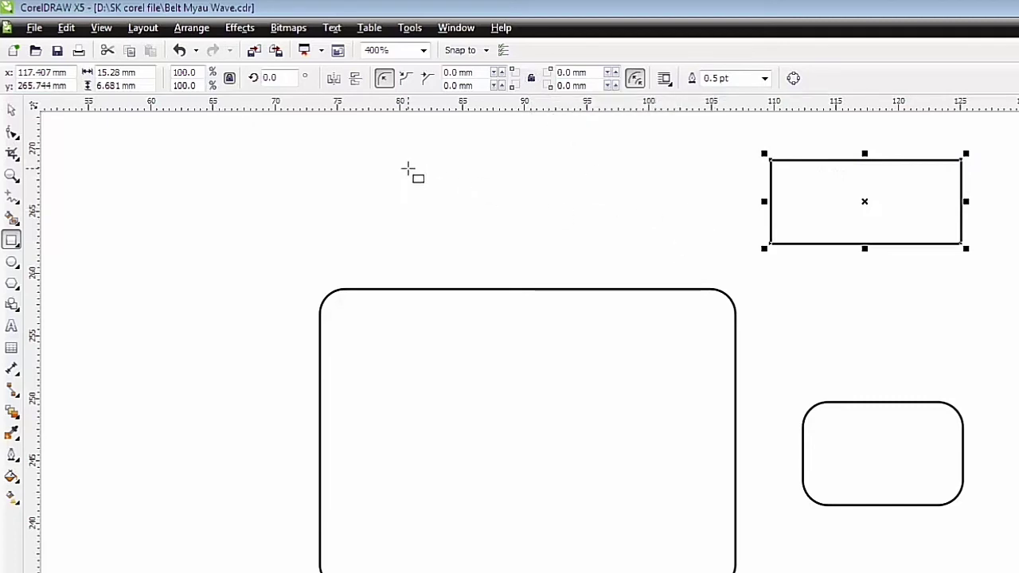
- Draw a rectangle about 17 × 7 mm above the large rounded one and round its two upper corners to 2 mm
left_click_drag(396, 144, 614, 233)
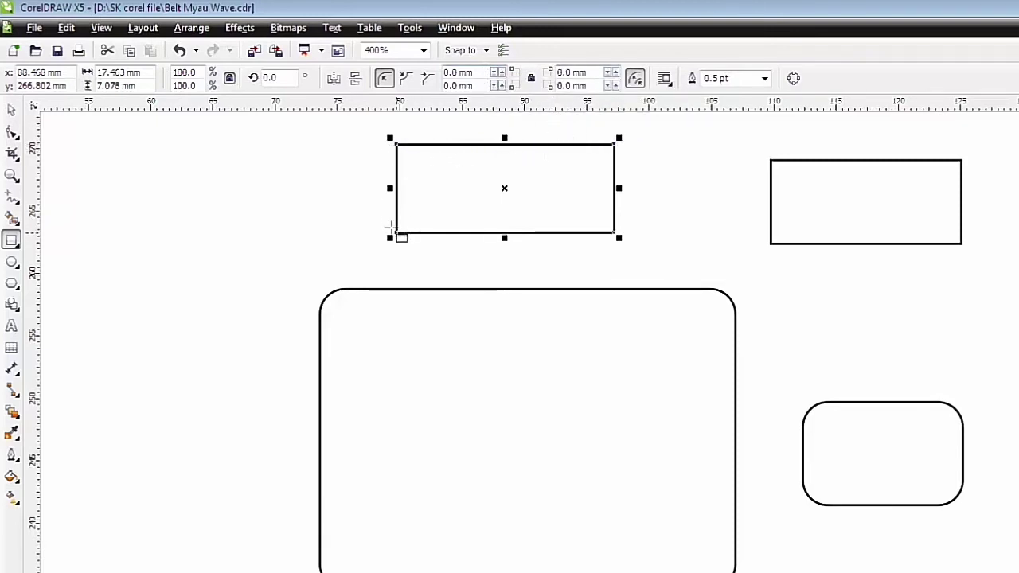
left_click_drag(482, 72, 428, 78)
type("2")
key("Return")
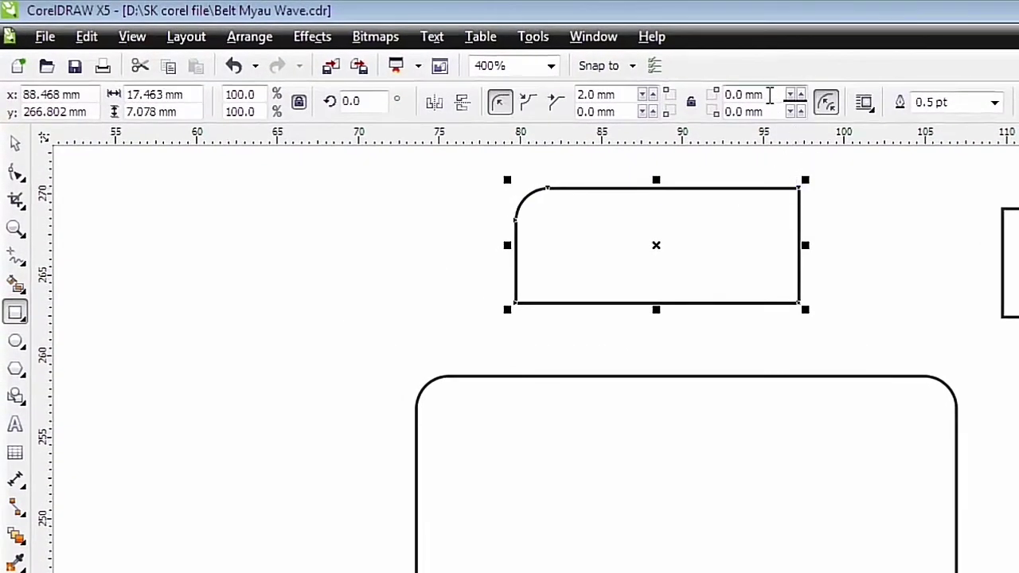
left_click_drag(770, 95, 725, 94)
type("2")
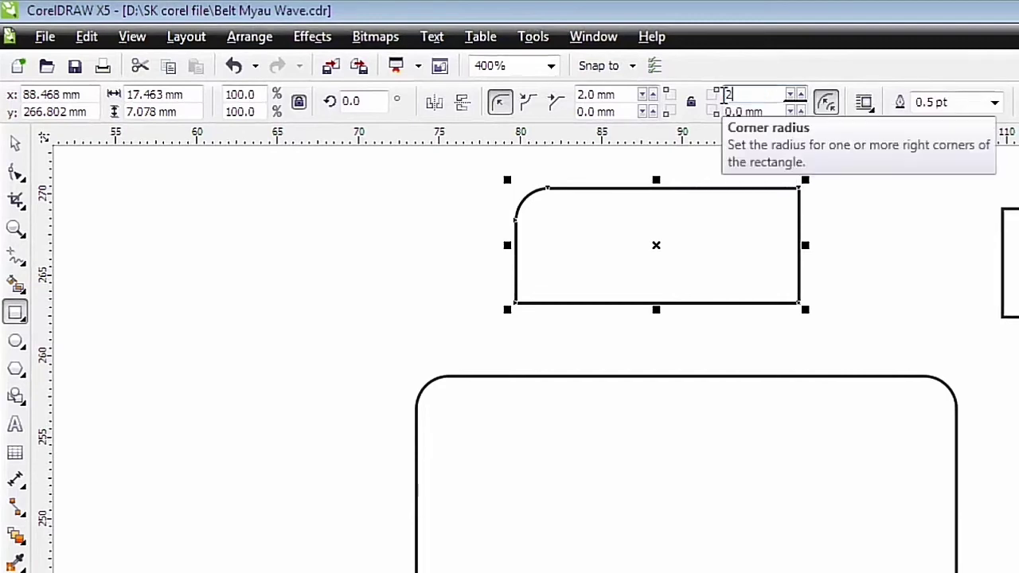
key("Return")
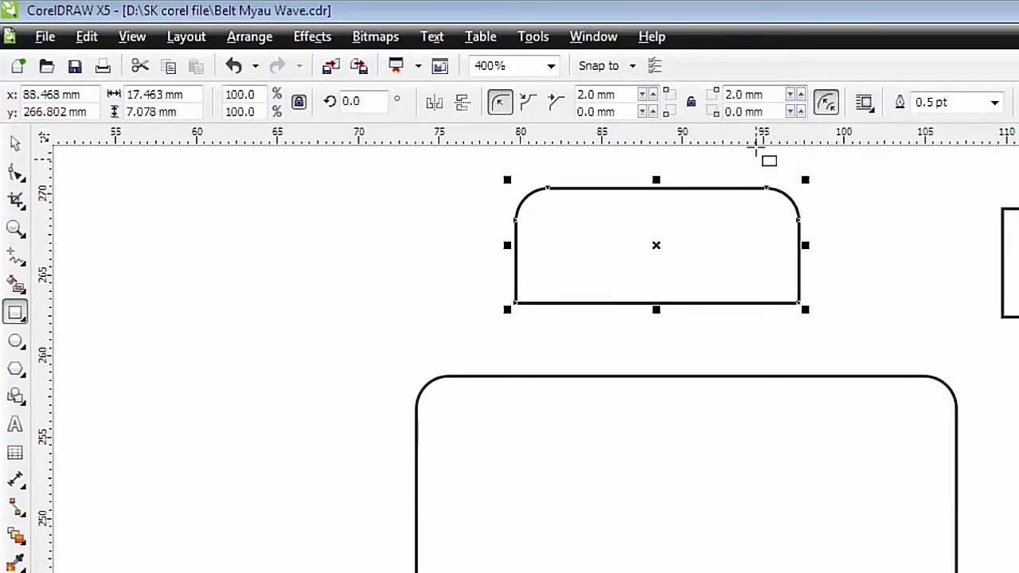
- Set both lower corner radii of the same rectangle to 4 mm
left_click_drag(768, 111, 719, 112)
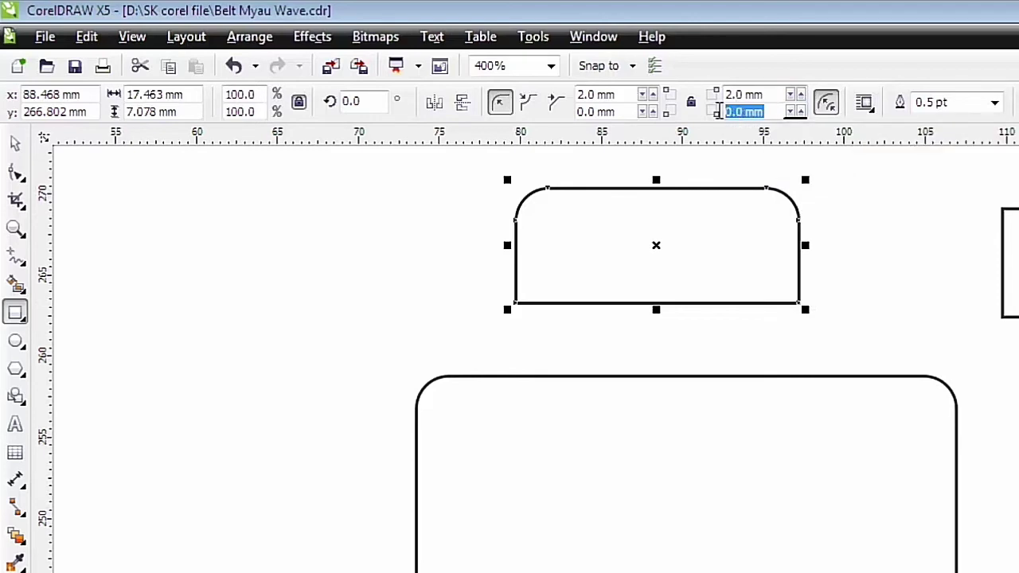
type("4")
key("Return")
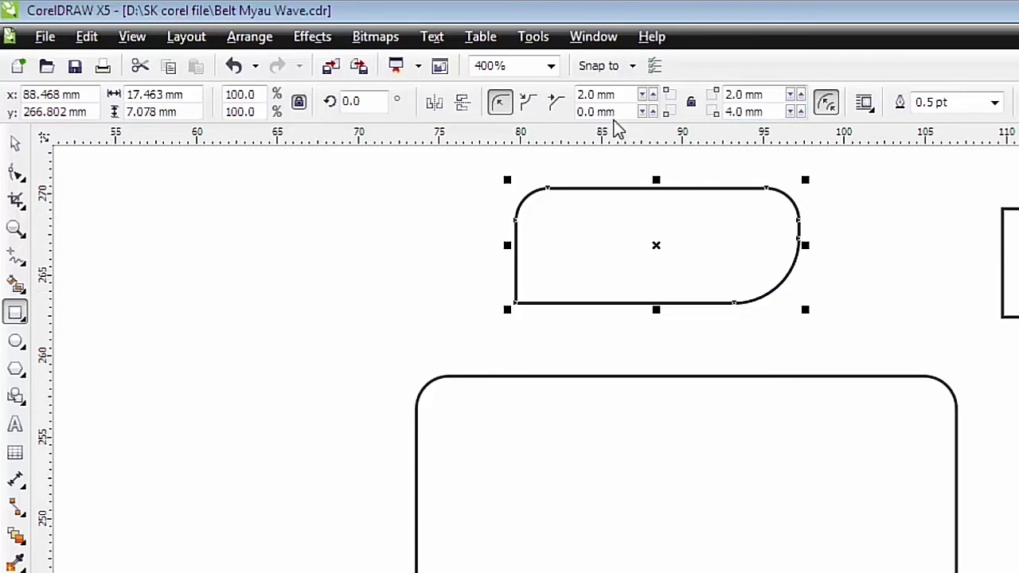
left_click(695, 108)
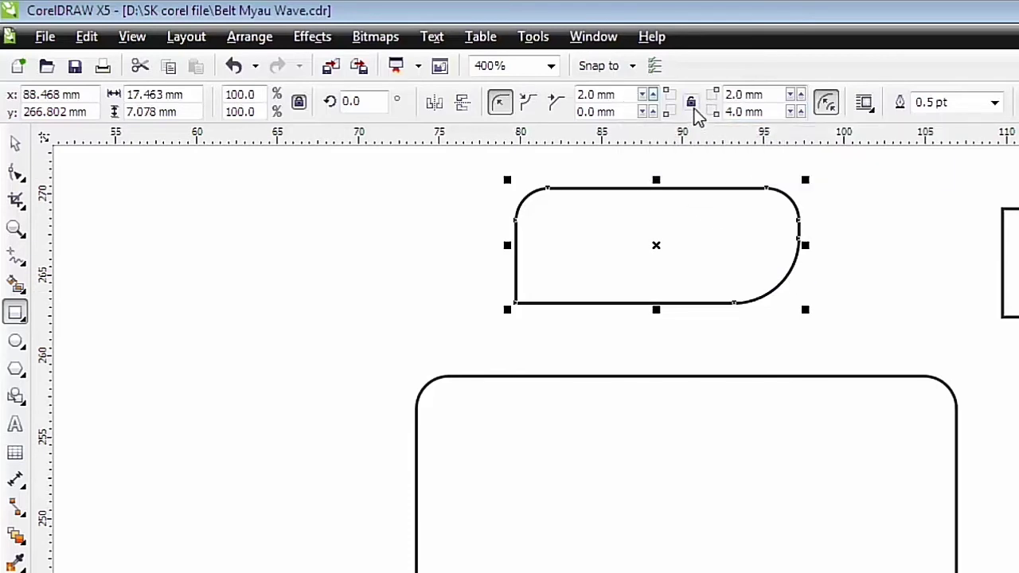
left_click(625, 112)
left_click_drag(625, 112, 575, 111)
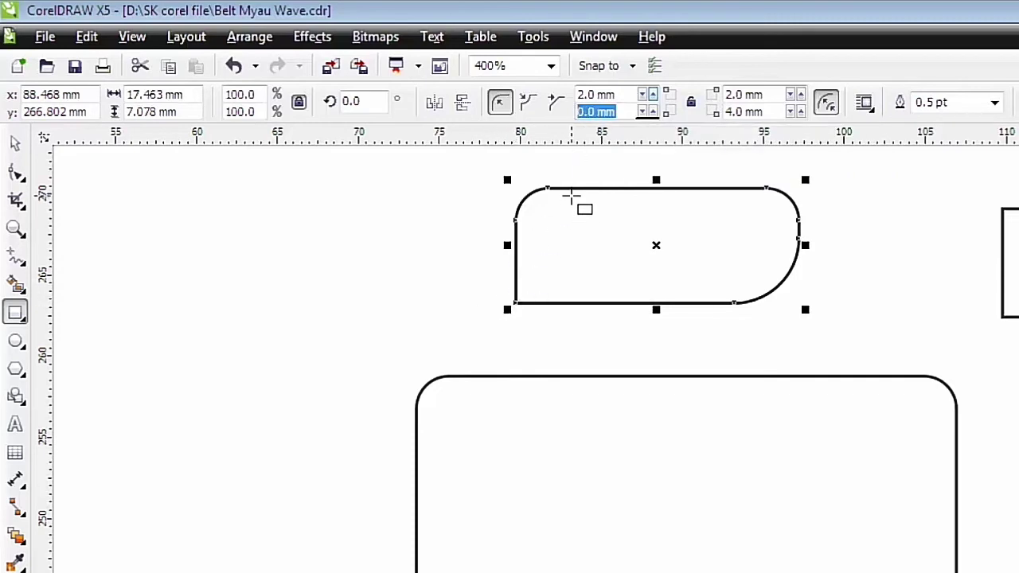
type("4")
key("Return")
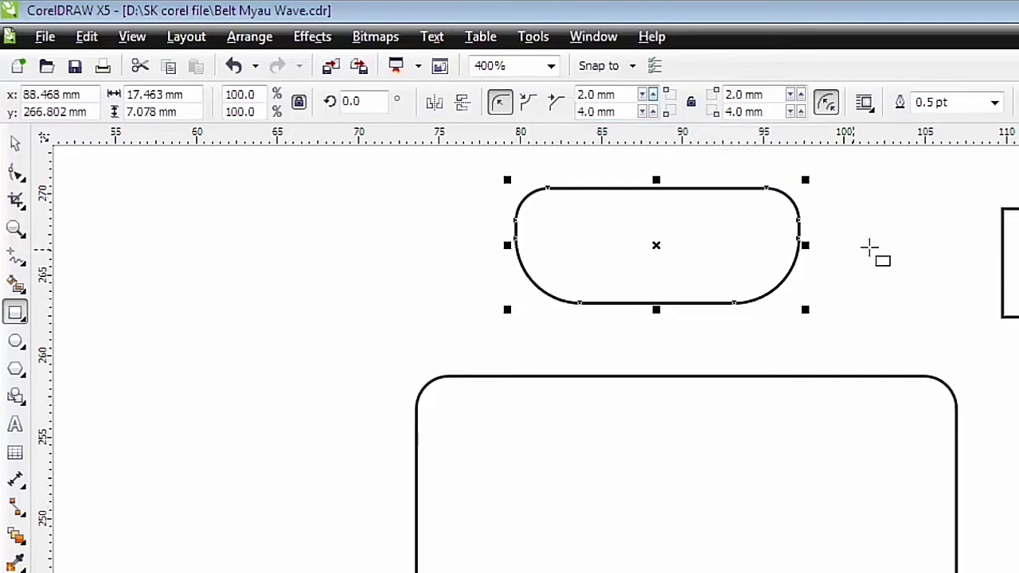
- Link all corners with a default radius of 2 mm and draw two rectangles, about 12 × 6 mm and 6 × 5 mm, beside the existing shapes
left_click(16, 145)
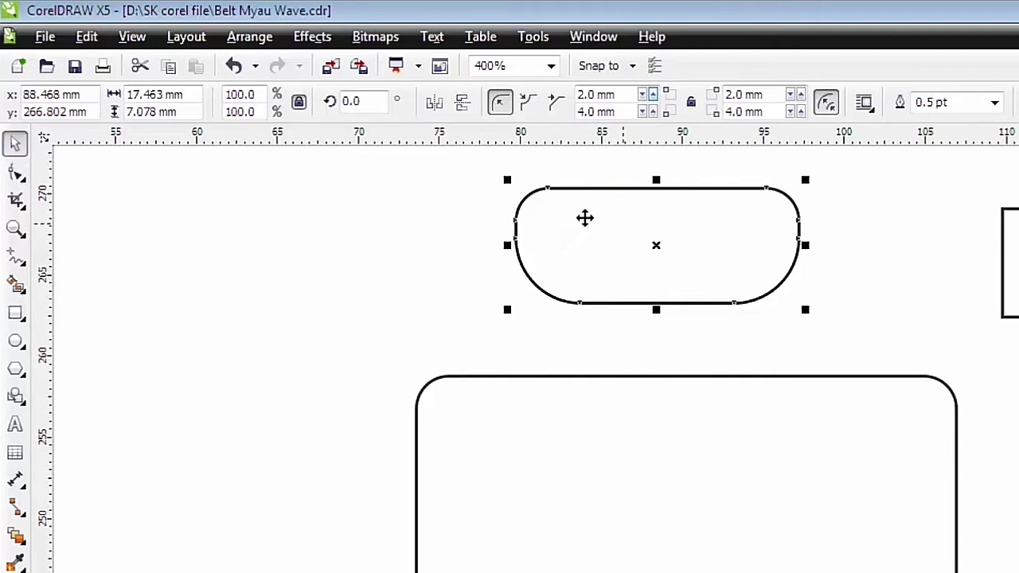
left_click(872, 218)
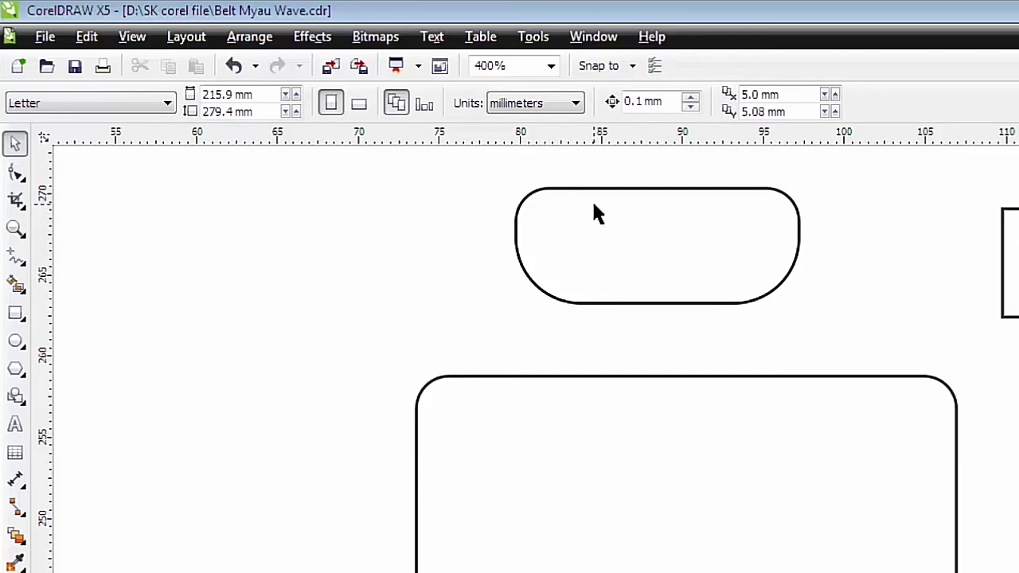
left_click(15, 315)
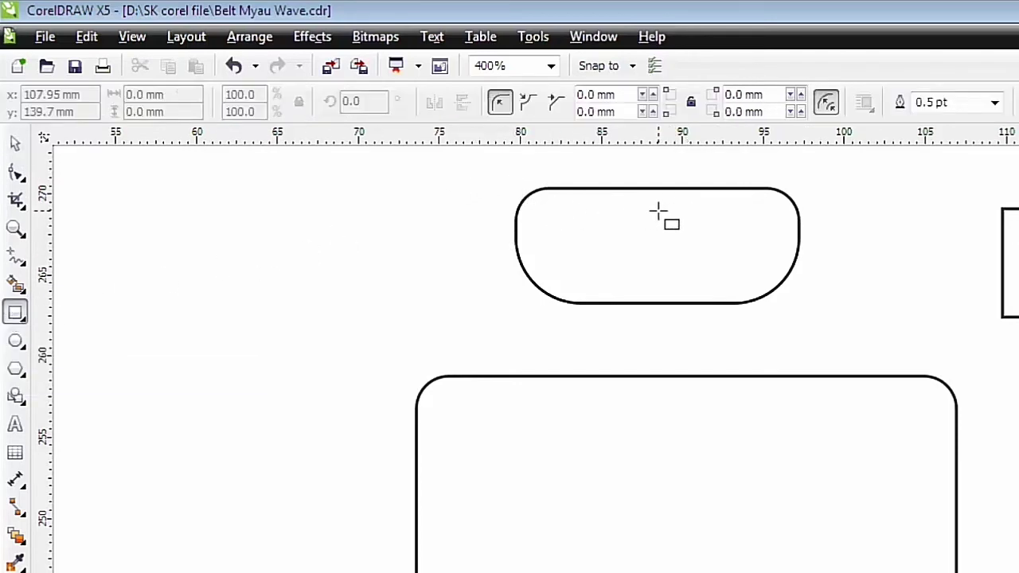
left_click(694, 108)
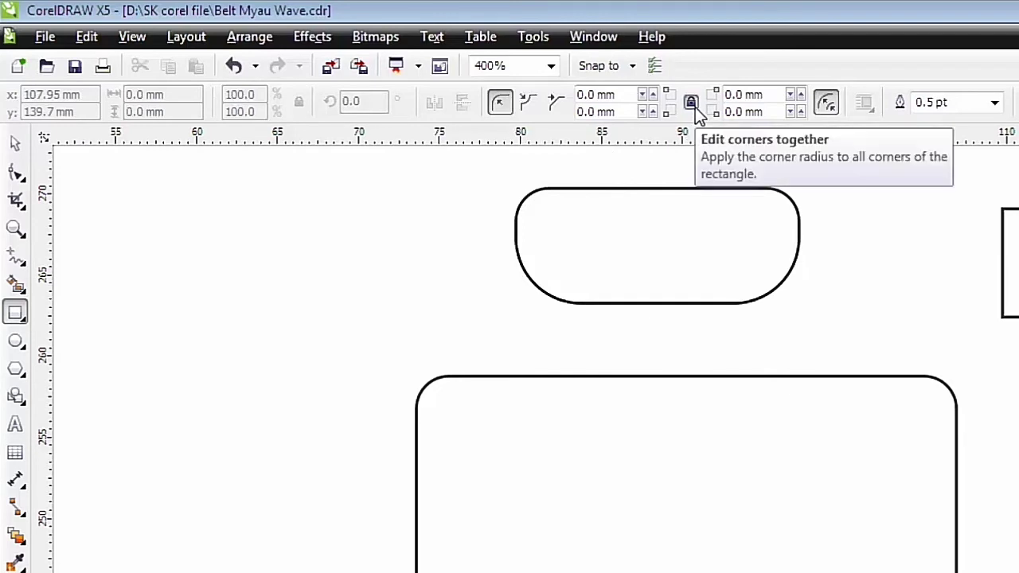
left_click(623, 92)
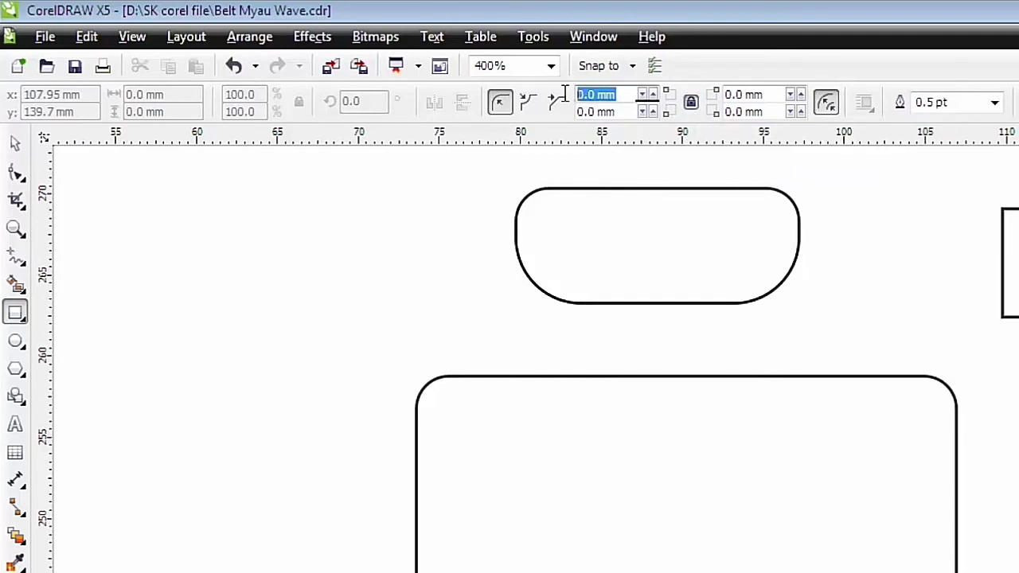
type("2")
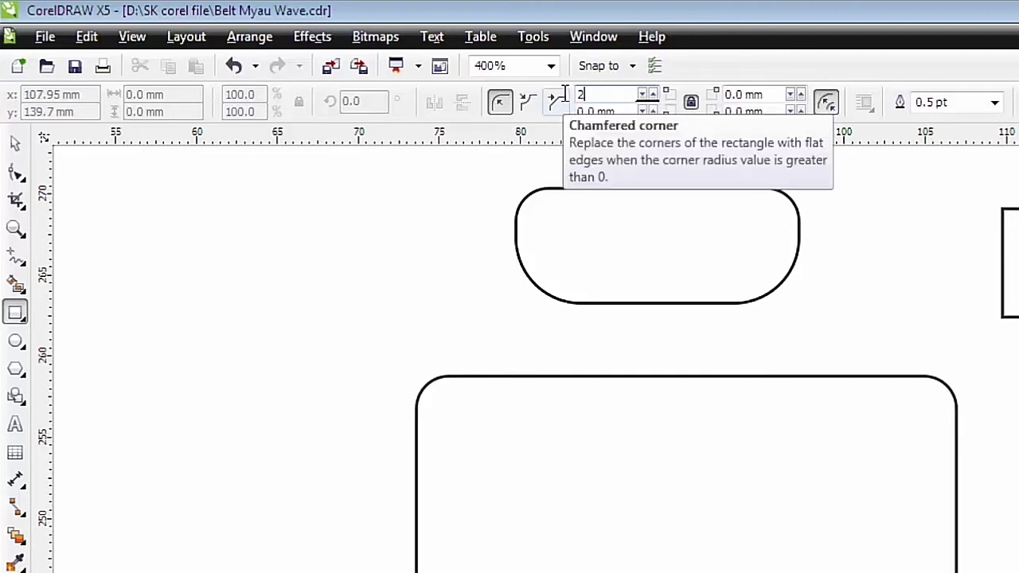
key("Return")
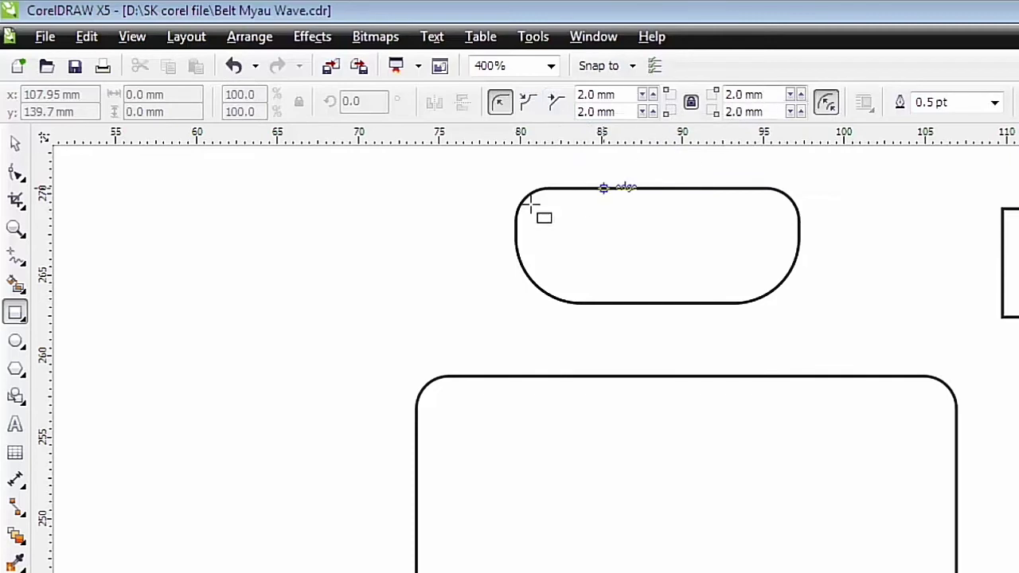
left_click_drag(118, 267, 309, 373)
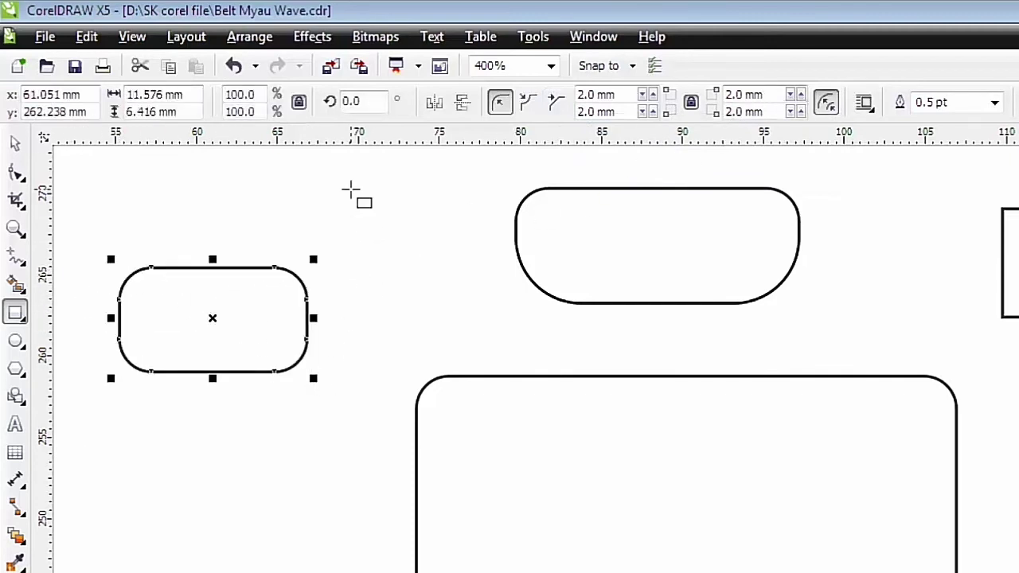
left_click_drag(350, 188, 444, 264)
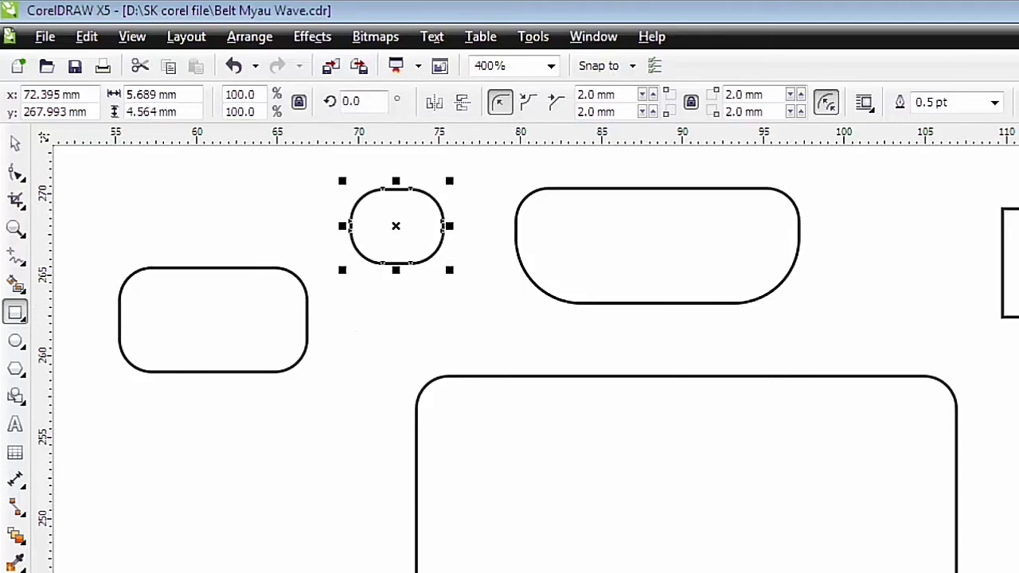
- Quit CorelDRAW without saving the changes to Belt Myau Wave and relaunch it
key("alt+F4")
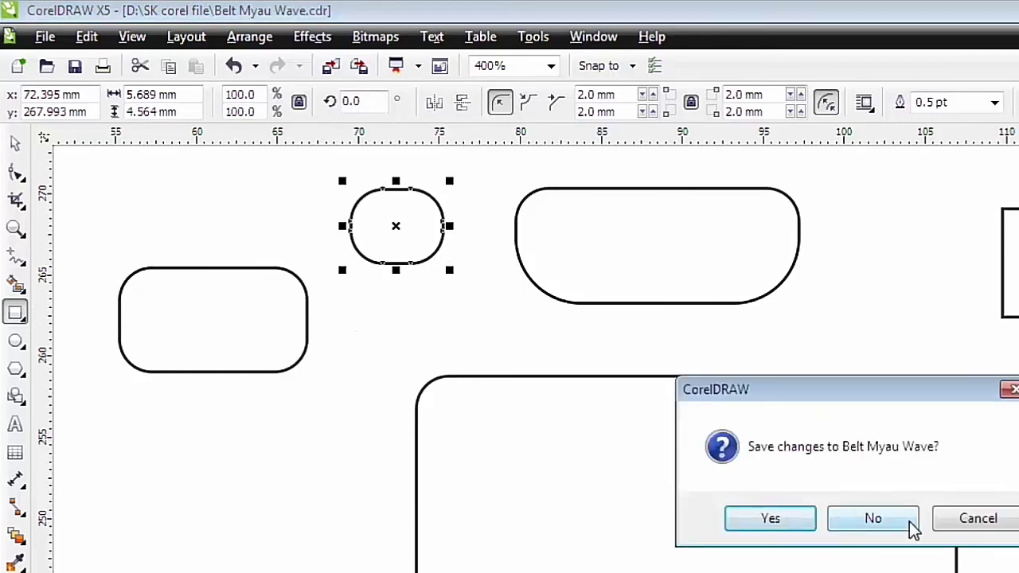
left_click(874, 518)
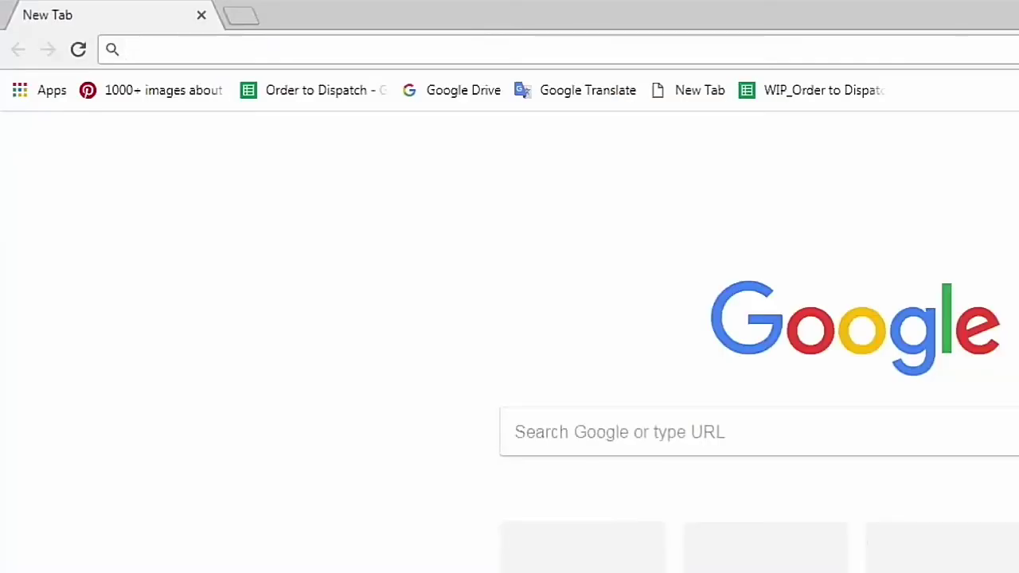
left_click(212, 563)
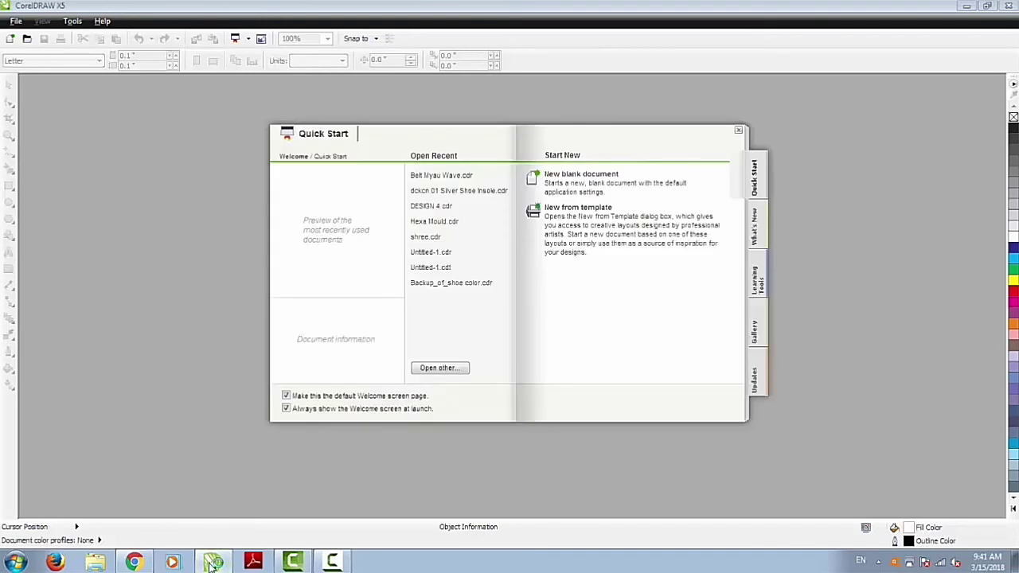
- Dismiss the welcome screen and create a new blank Letter document with the default settings
left_click(739, 130)
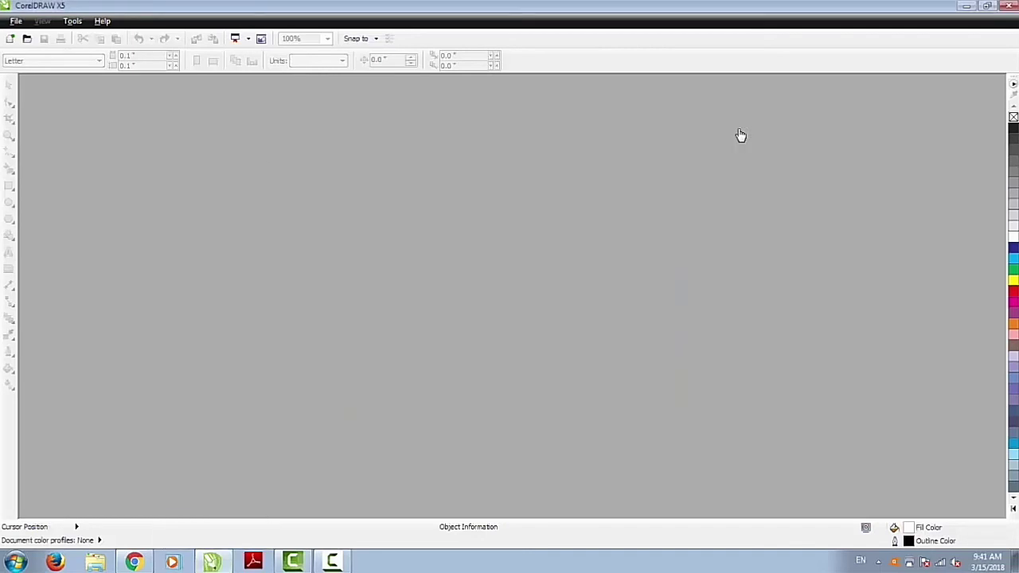
key("ctrl+n")
key("Return")
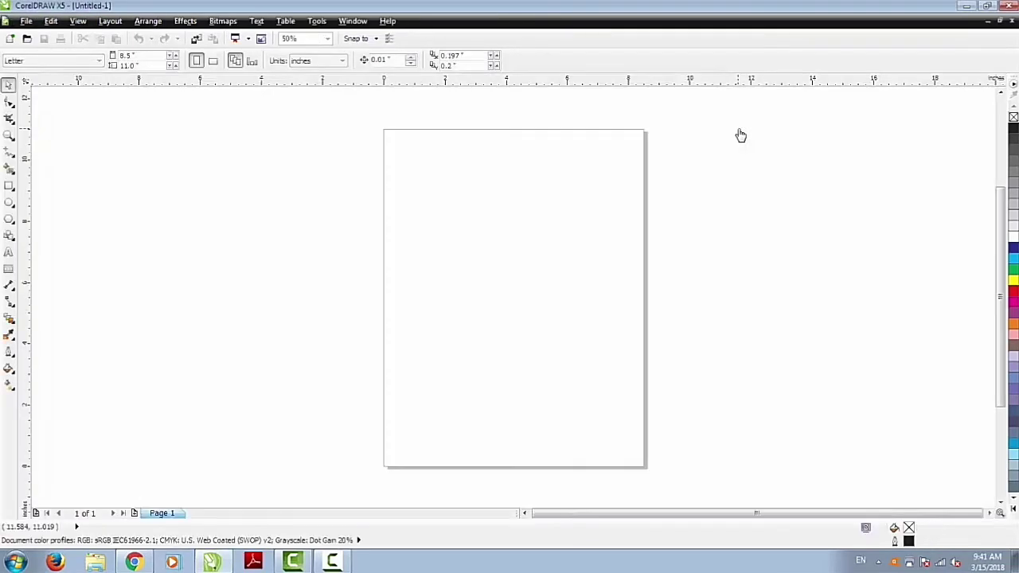
- Draw a rectangle about 3.3 × 1.9 inches in the page's upper left area with the preset 0.079-inch corner radius and inspect its rounded corner
left_click(8, 188)
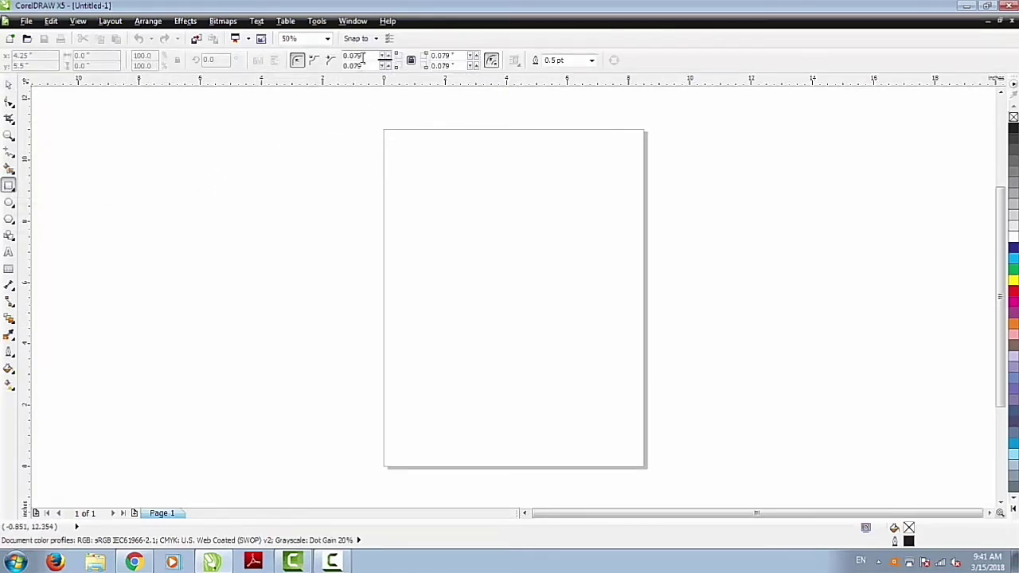
left_click_drag(402, 160, 482, 204)
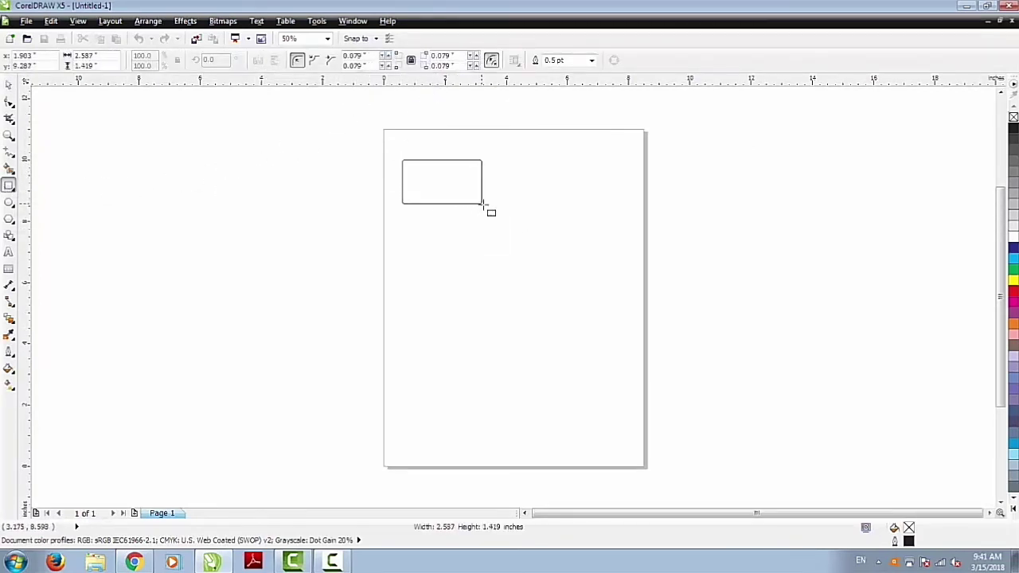
scroll(510, 165, "up", 3)
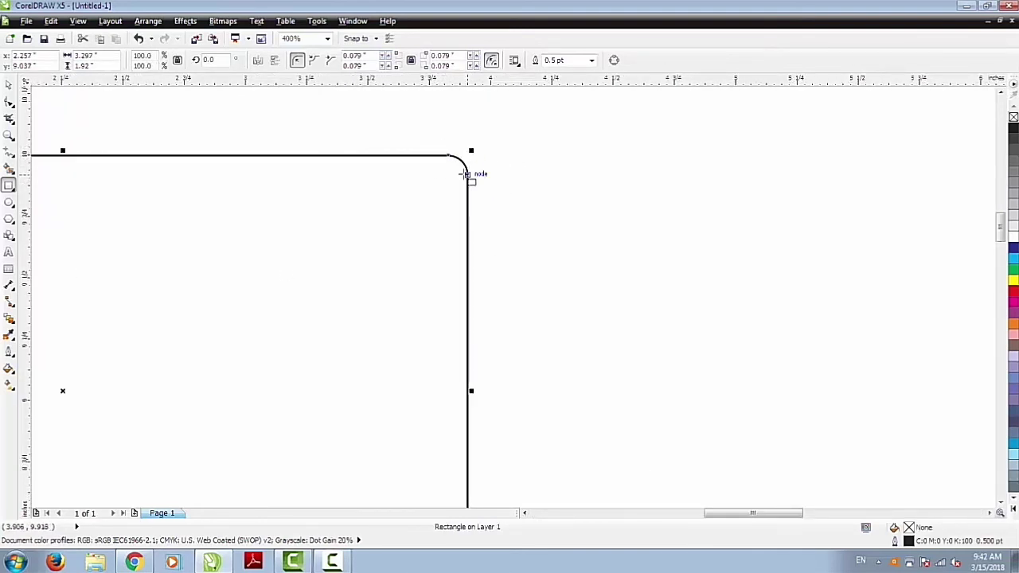
scroll(466, 175, "down", 2)
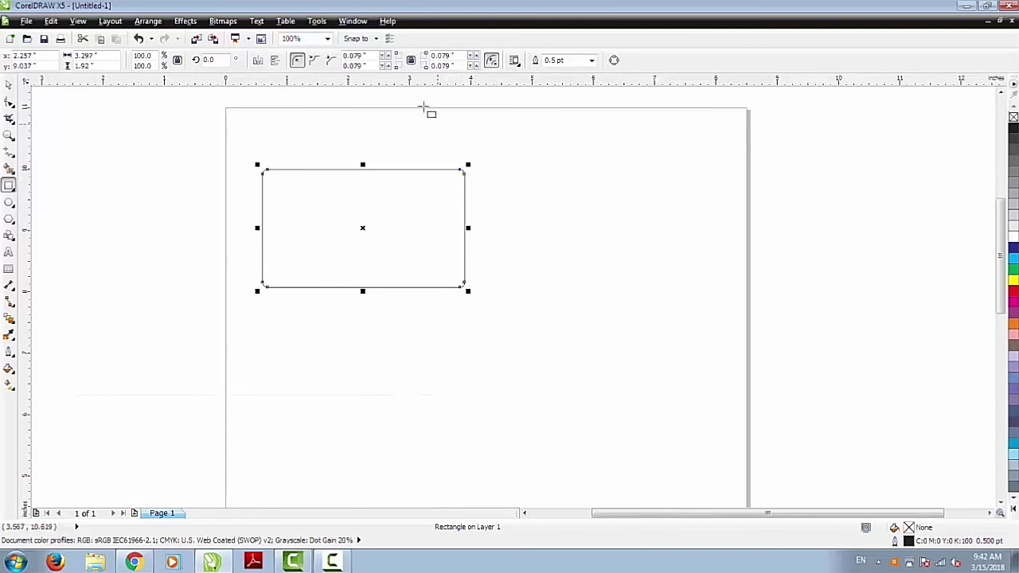
- Set the default corner radius to 0 inches and draw a sharp-cornered rectangle about 2.2 × 1.0 inches beside the rounded one
left_click(369, 55)
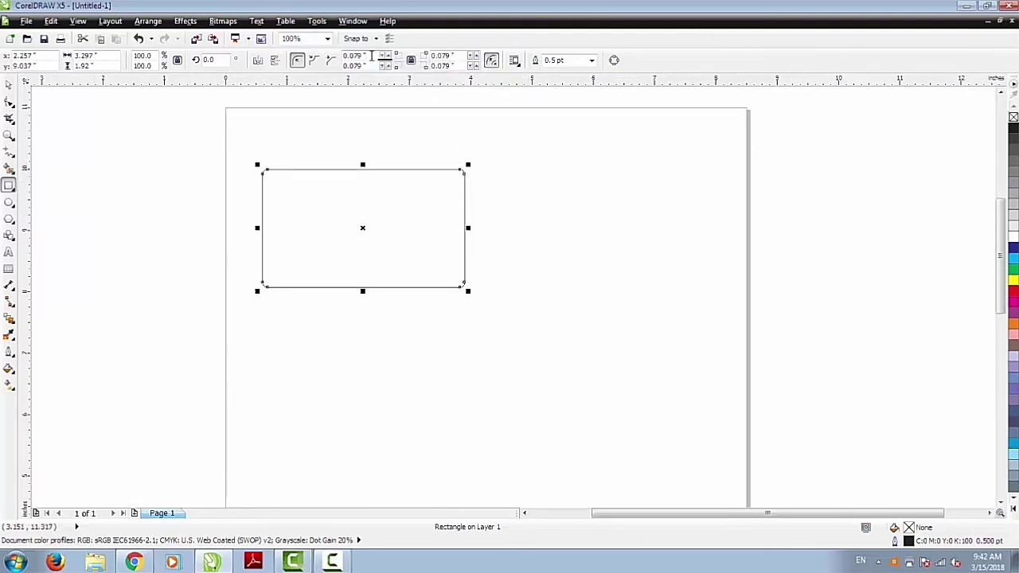
left_click(555, 173)
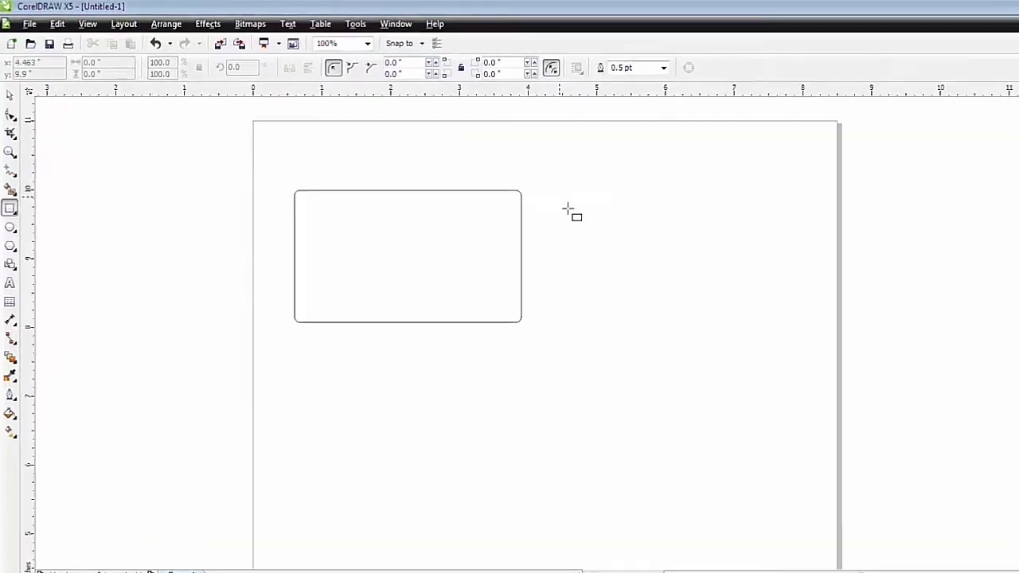
left_click_drag(562, 198, 710, 264)
scroll(863, 230, "up", 1)
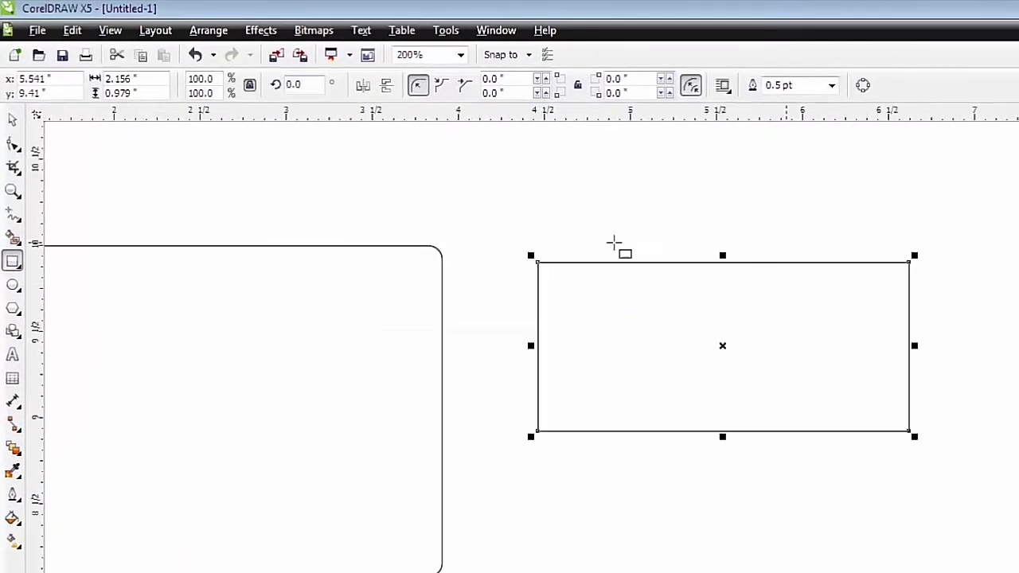
- Draw a small sharp-cornered rectangle about 0.48 × 0.19 inches above the gap between the two larger rectangles
scroll(437, 243, "up", 1)
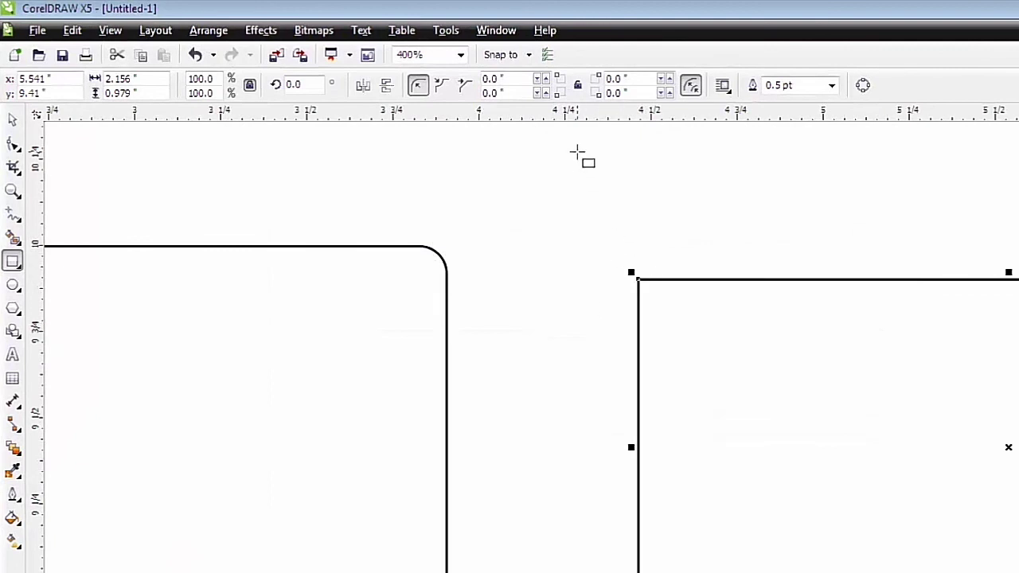
left_click_drag(489, 180, 656, 247)
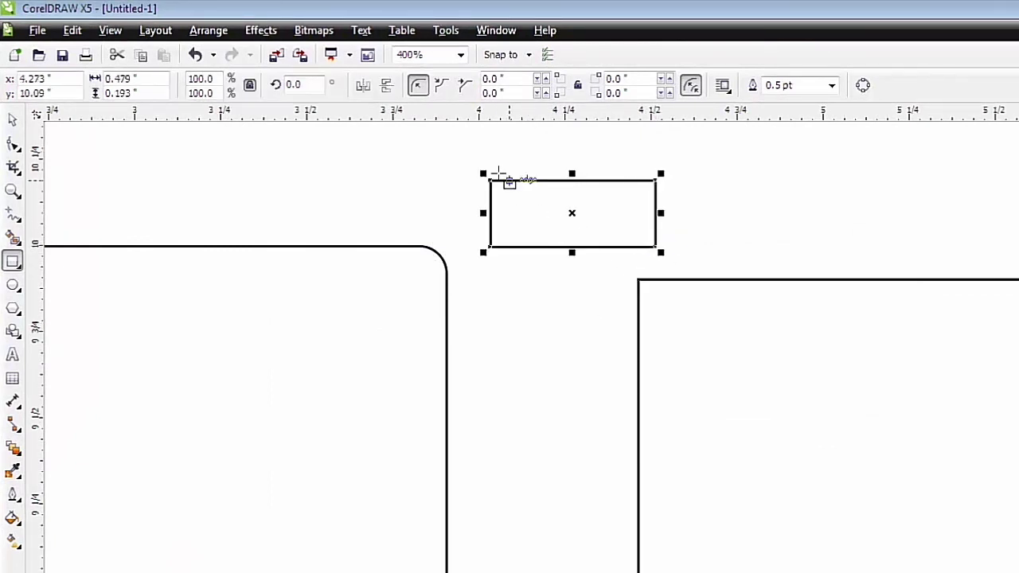
scroll(499, 176, "up", 1)
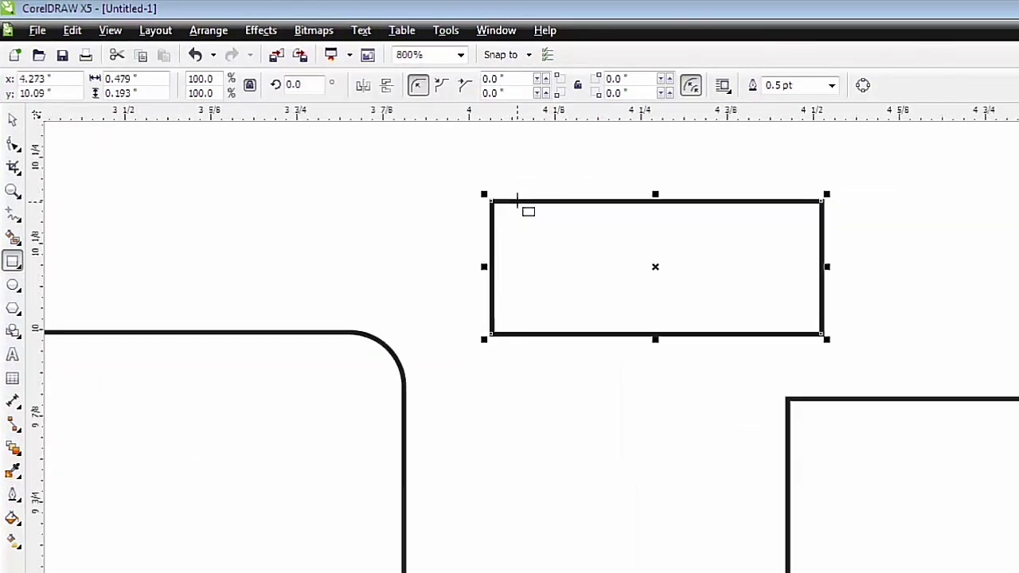
scroll(517, 201, "down", 1)
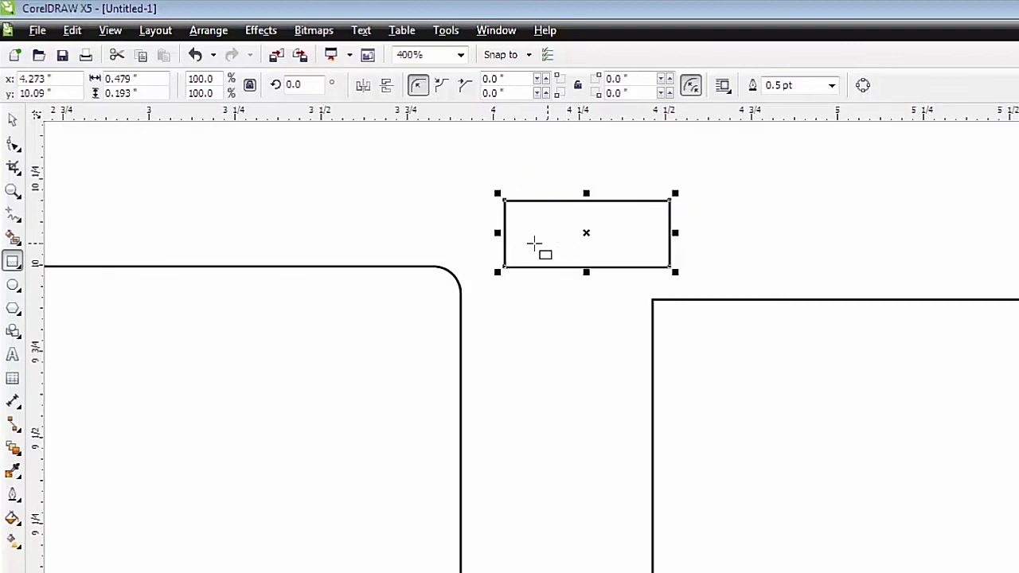
scroll(586, 172, "down", 1)
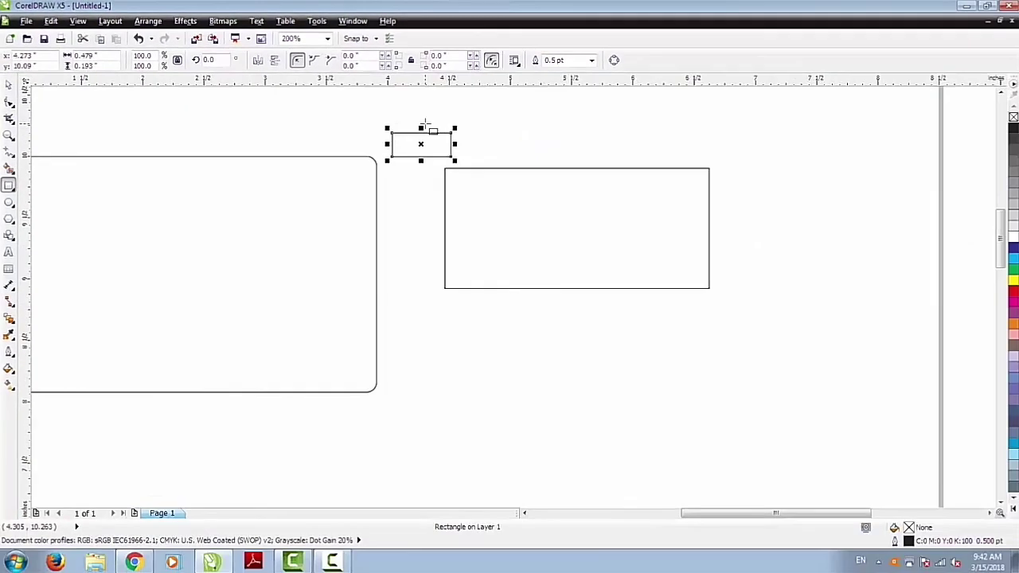